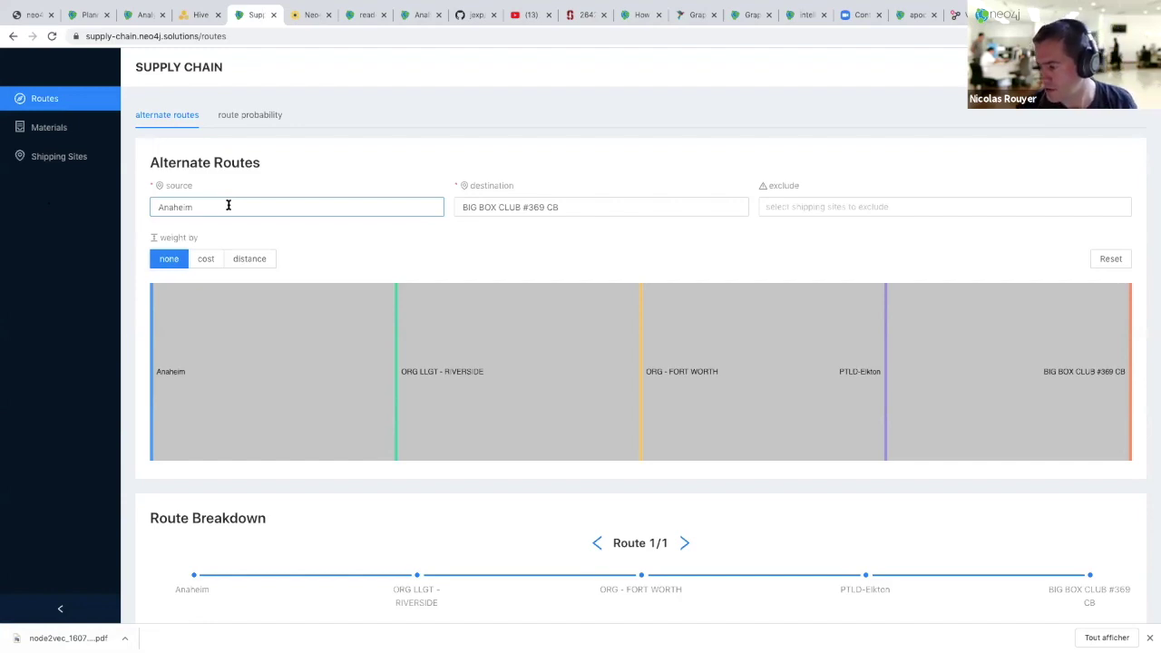
- Set the source of the alternate routes to FST LLGT
double_click(202, 206)
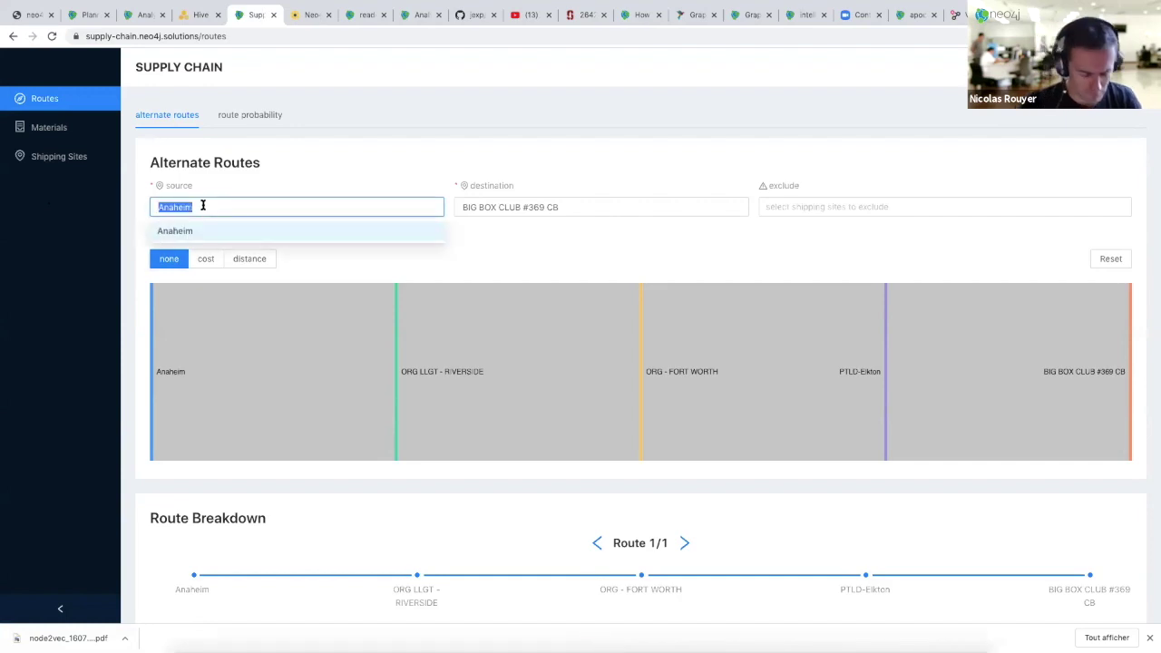
type("FST")
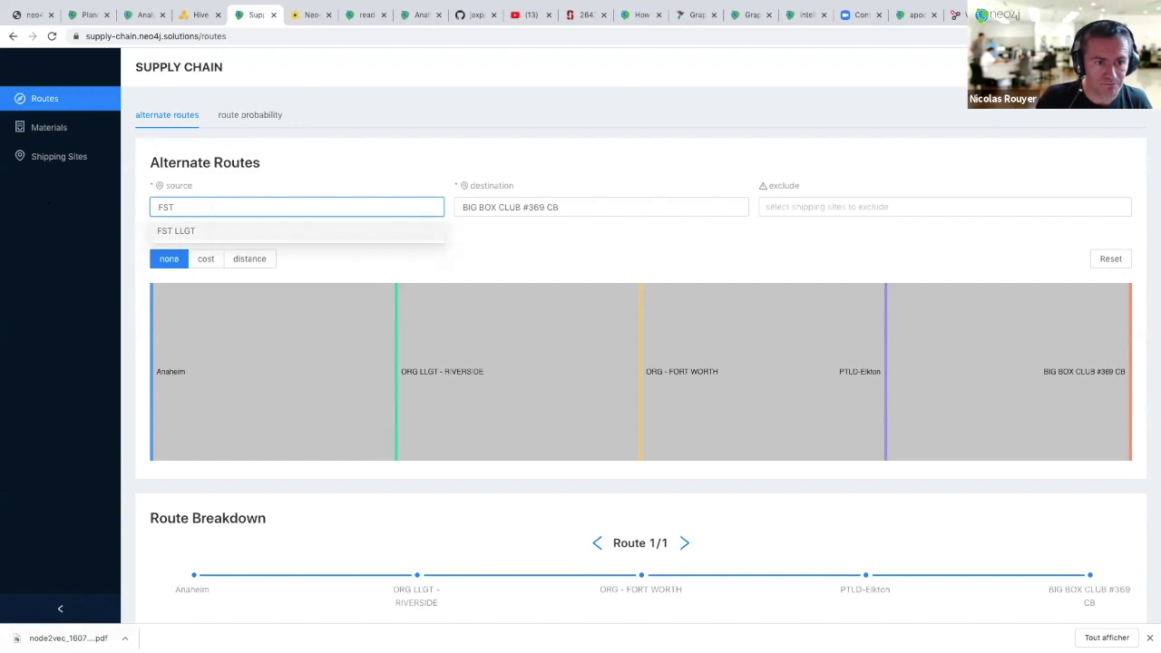
key("Return")
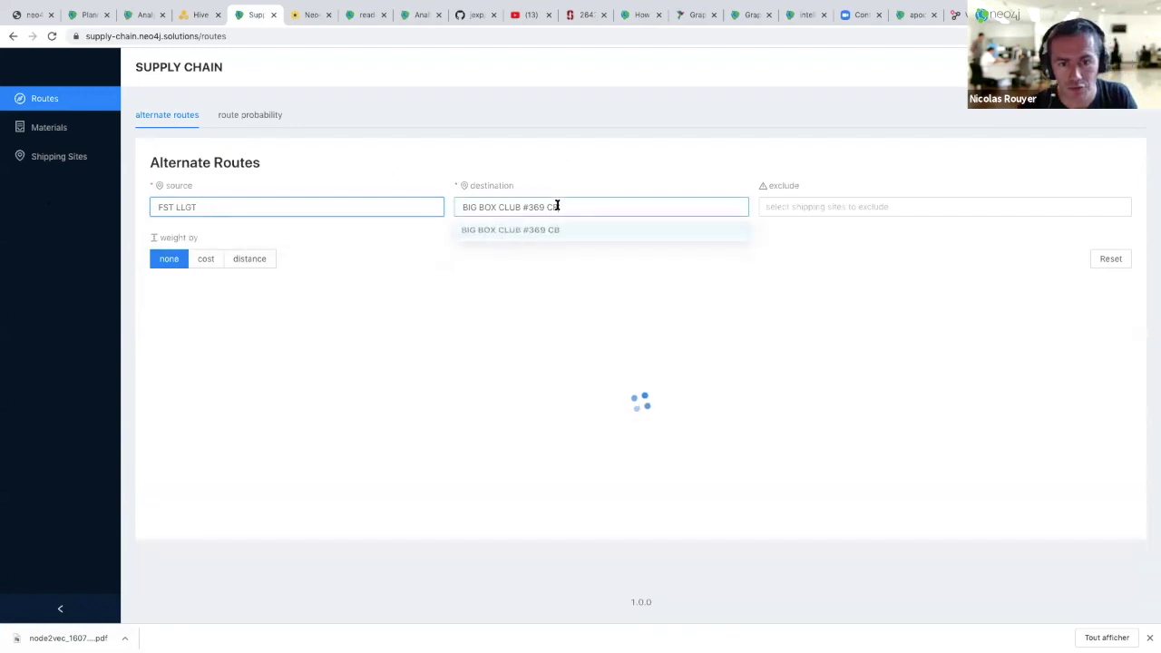
- Set the destination of the alternate routes to the first BIG BOX GROCERY #6042 PAULS VALLEY entry offered
double_click(557, 205)
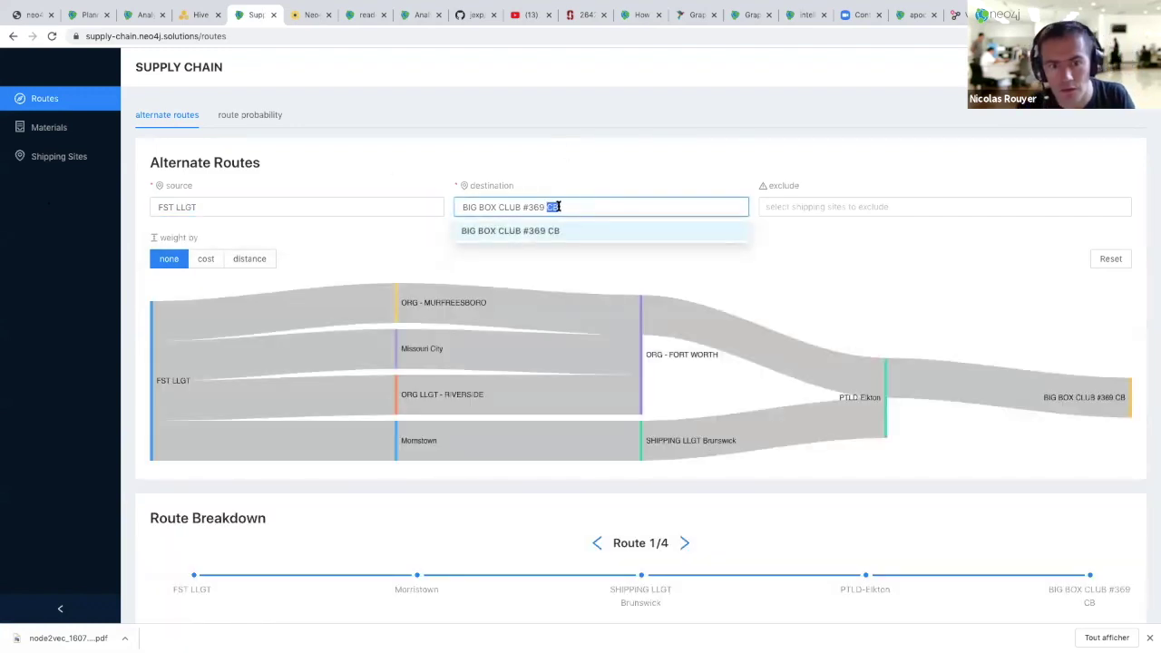
type("1")
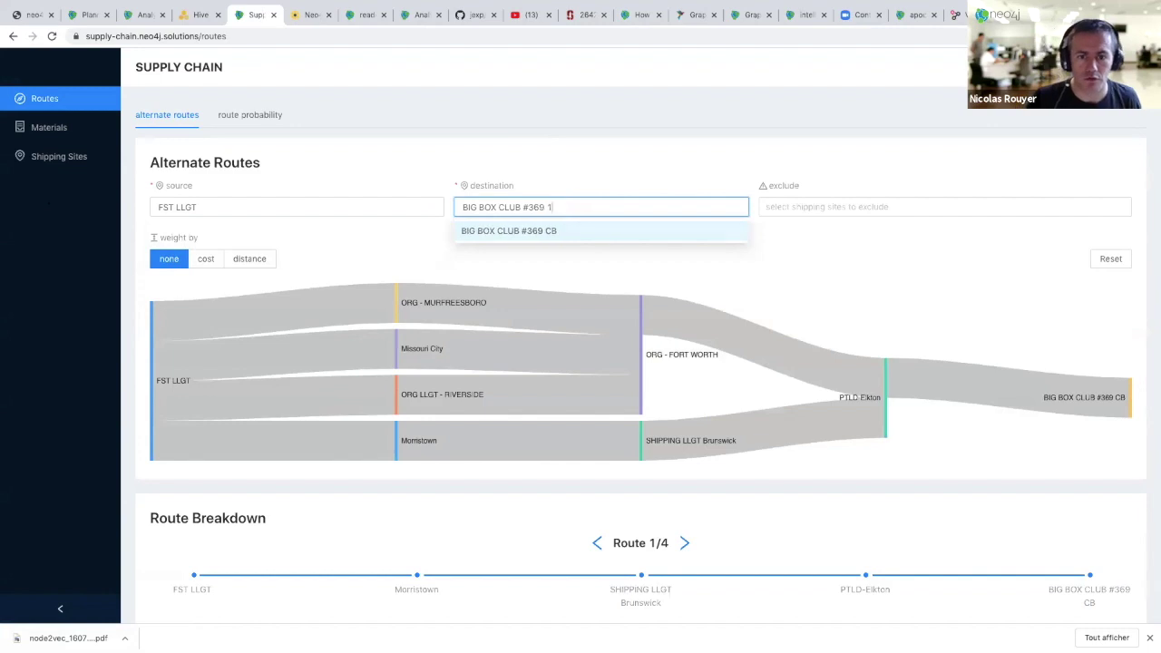
key("shift+Left")
key("shift+Left")
key("shift+Left")
key("shift+Left")
key("shift+Left")
key("shift+Left")
key("shift+Left")
key("shift+Left")
key("shift+Left")
key("shift+Left")
key("shift+Left")
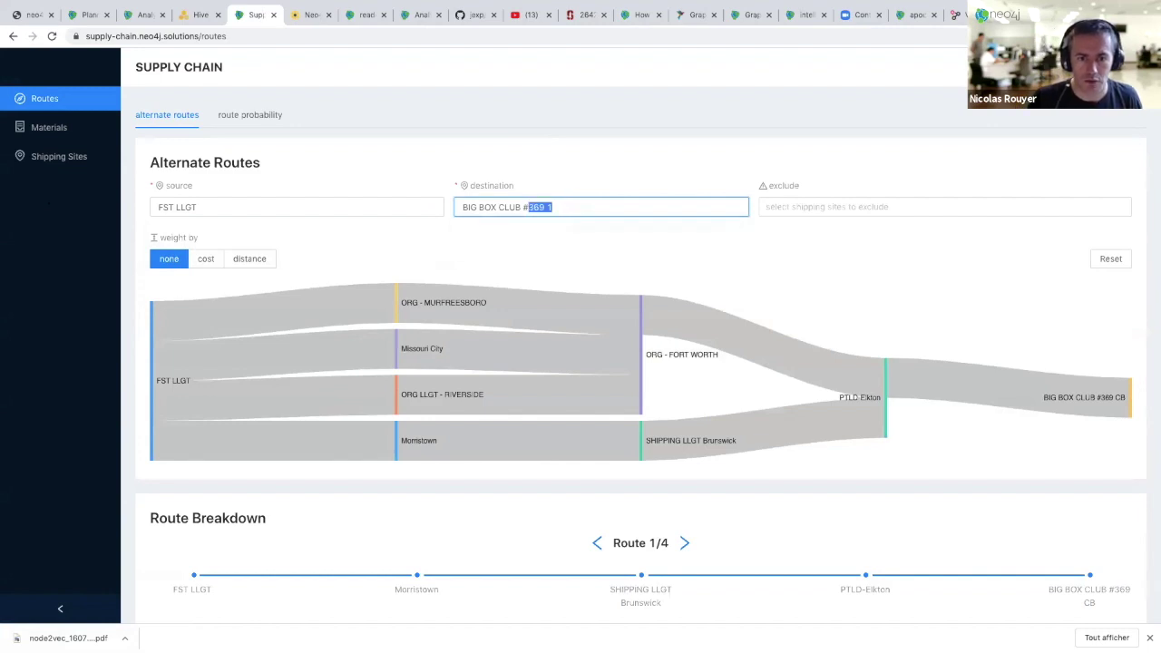
type("CROC")
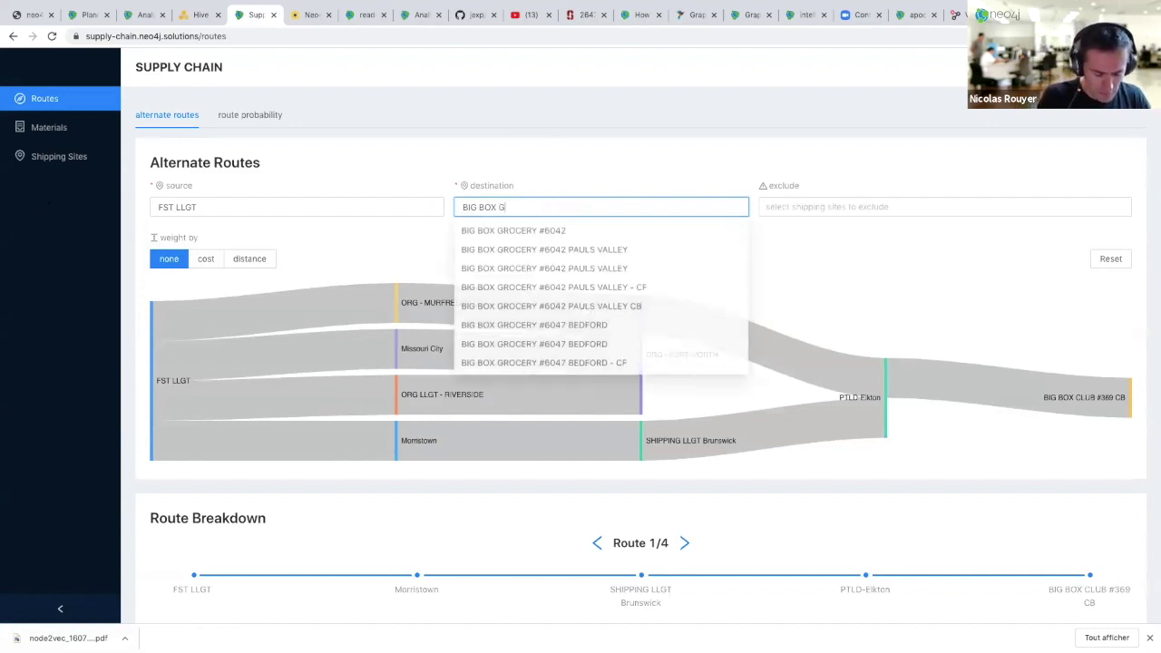
type("ERY")
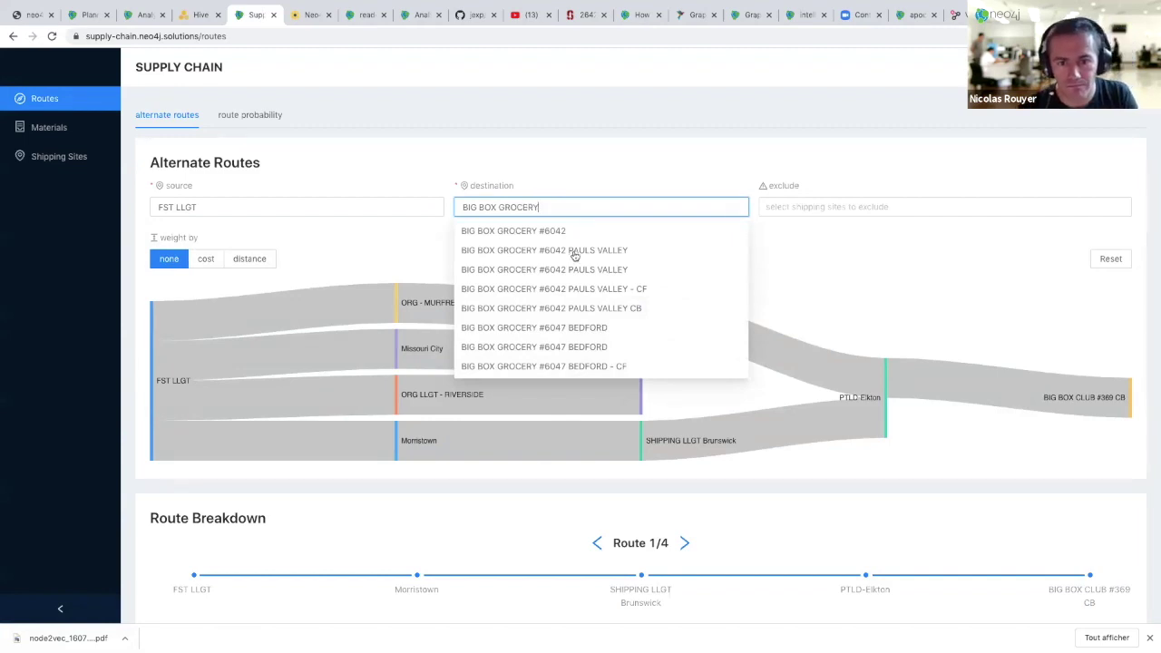
left_click(573, 250)
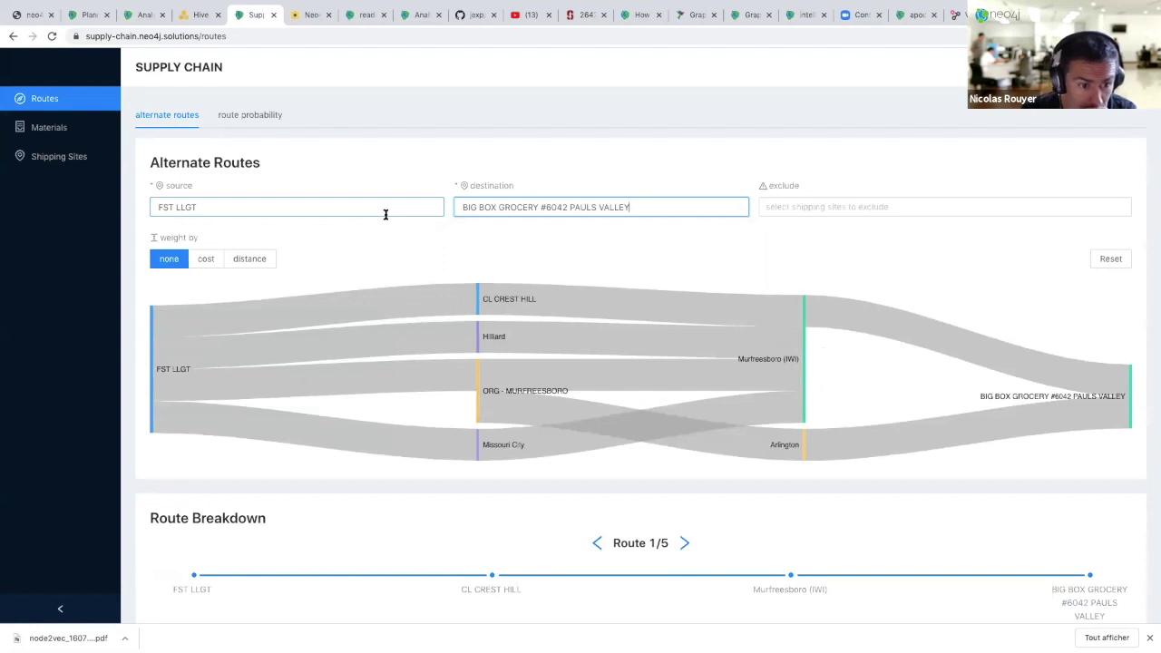
- Examine the links between the shipping sites in the route diagram and bring up the second route in the breakdown
mouse_move(145, 356)
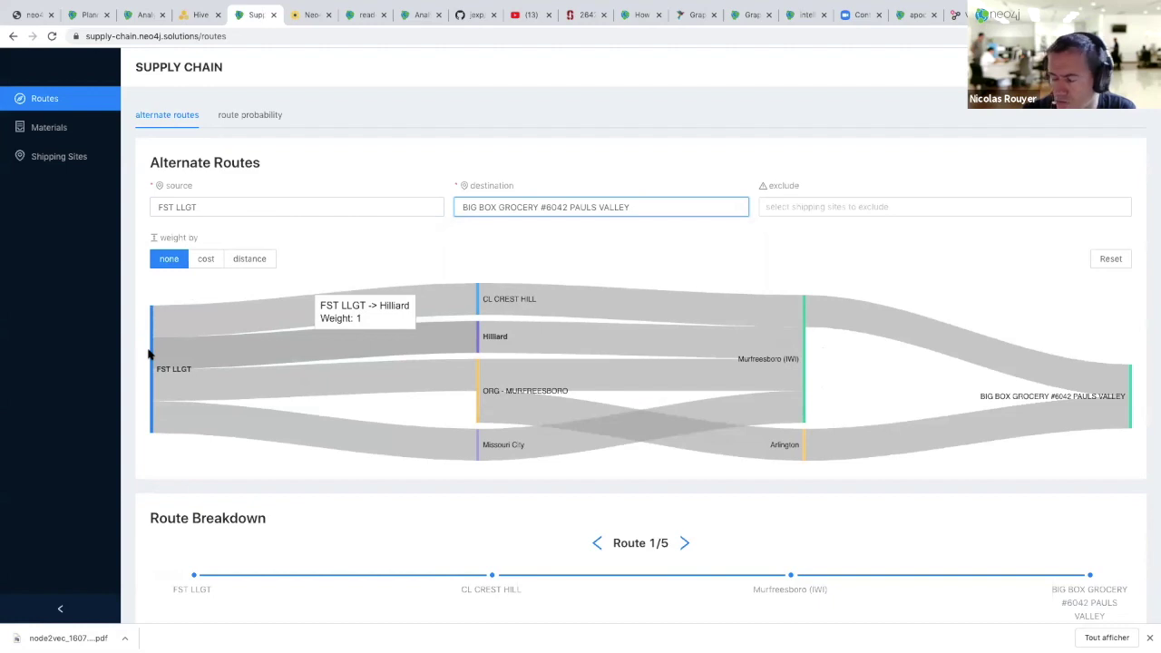
mouse_move(1134, 383)
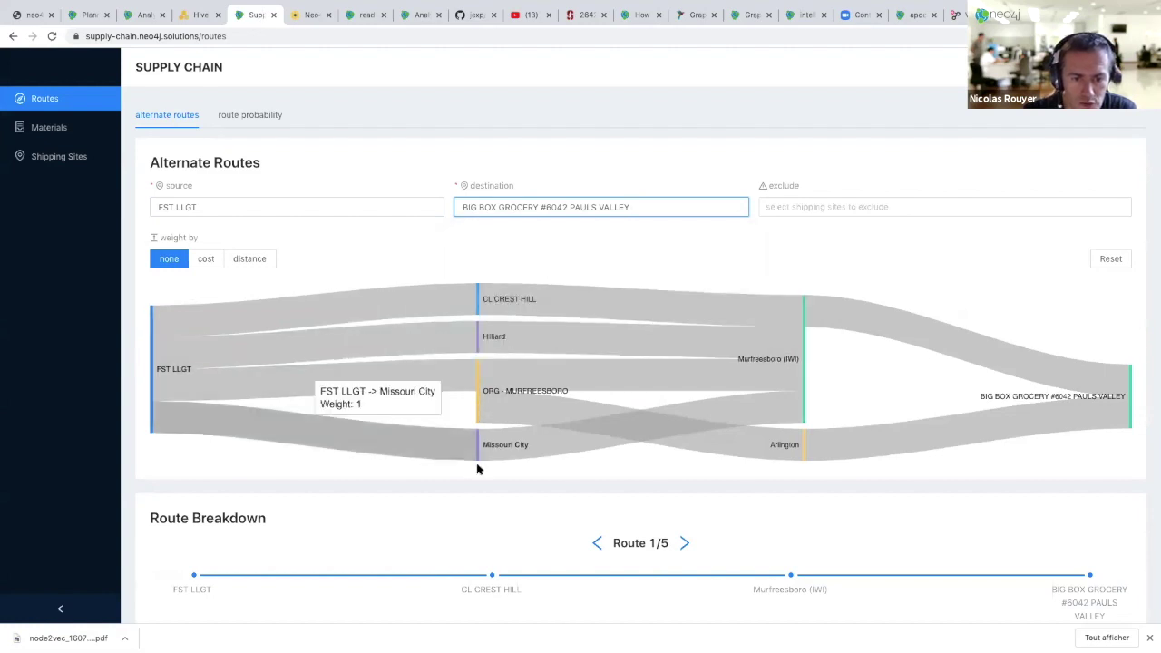
mouse_move(482, 312)
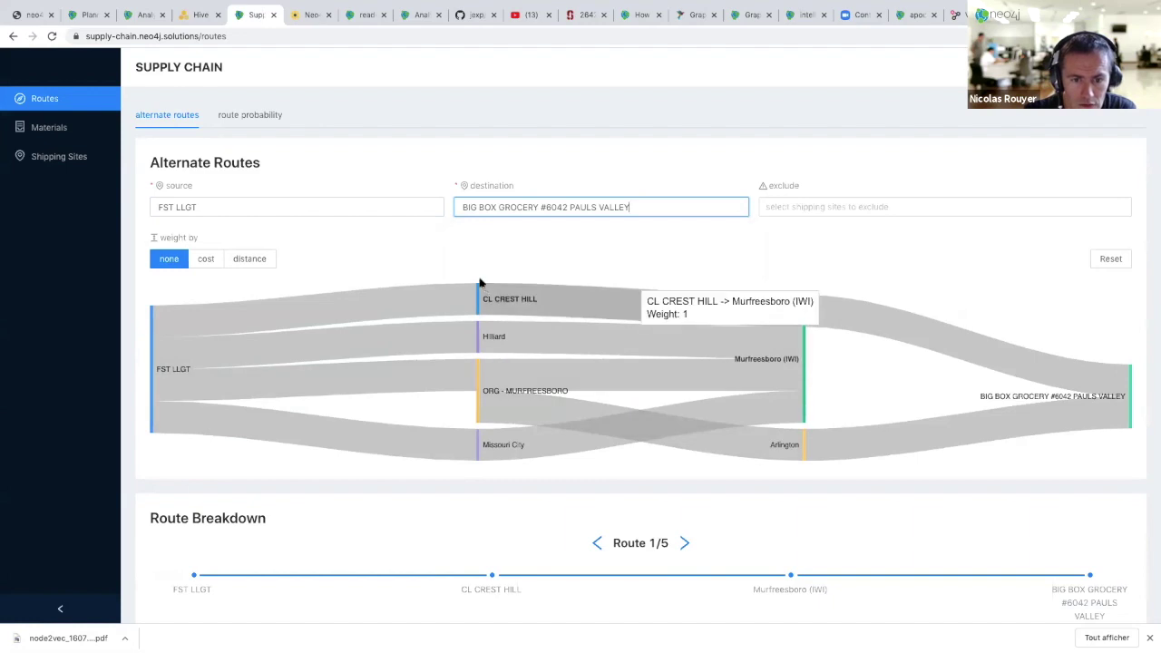
mouse_move(481, 443)
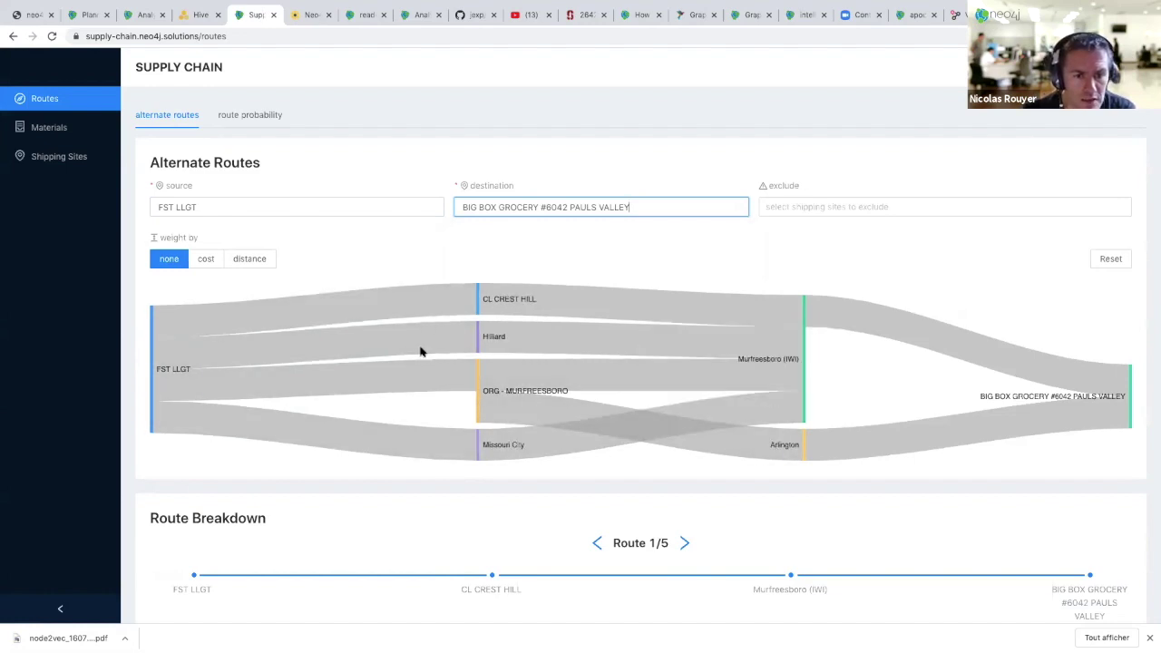
mouse_move(335, 309)
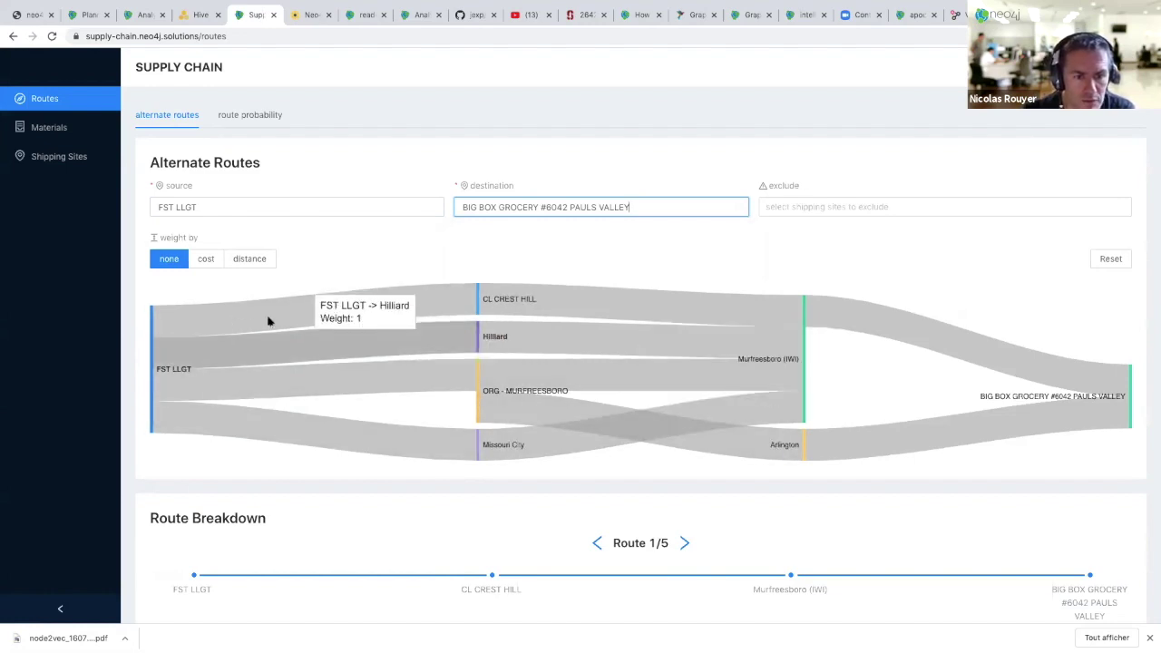
mouse_move(879, 348)
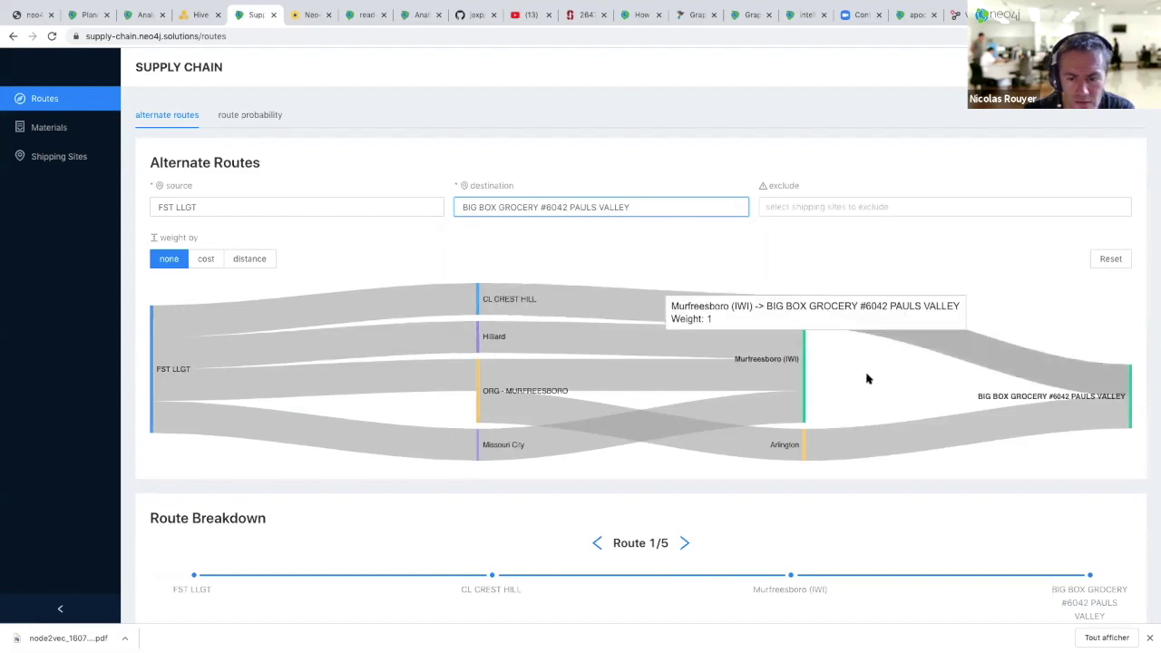
left_click(684, 544)
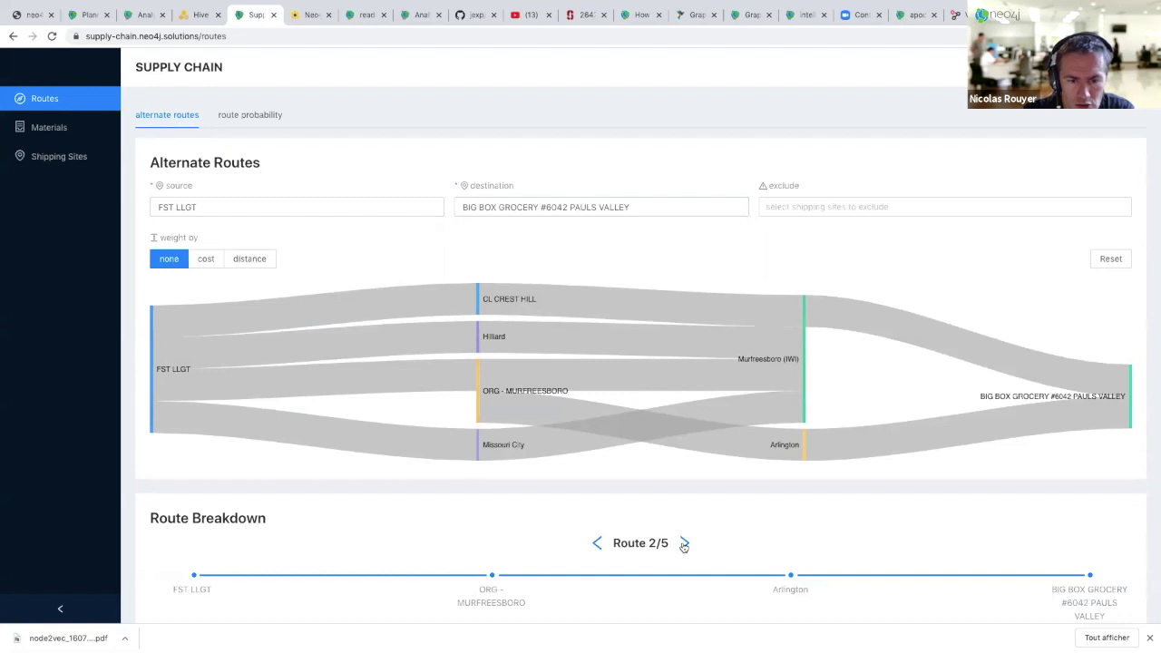
mouse_move(487, 375)
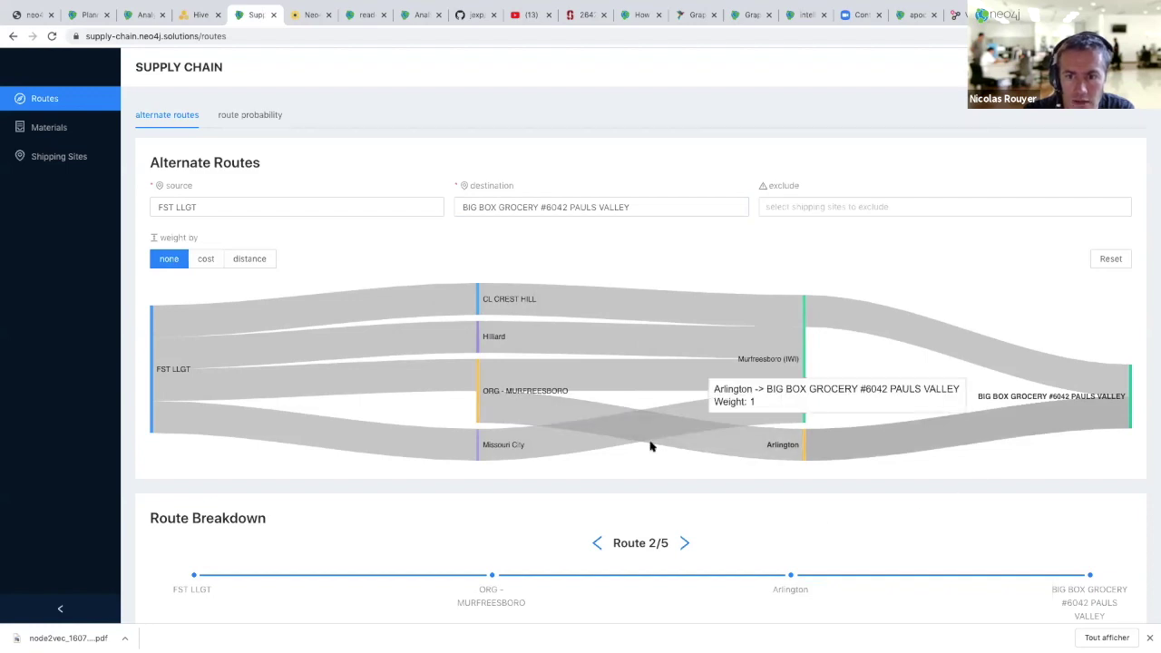
- Exclude the Arlington shipping site from the alternate routes and check the remaining links
left_click(798, 207)
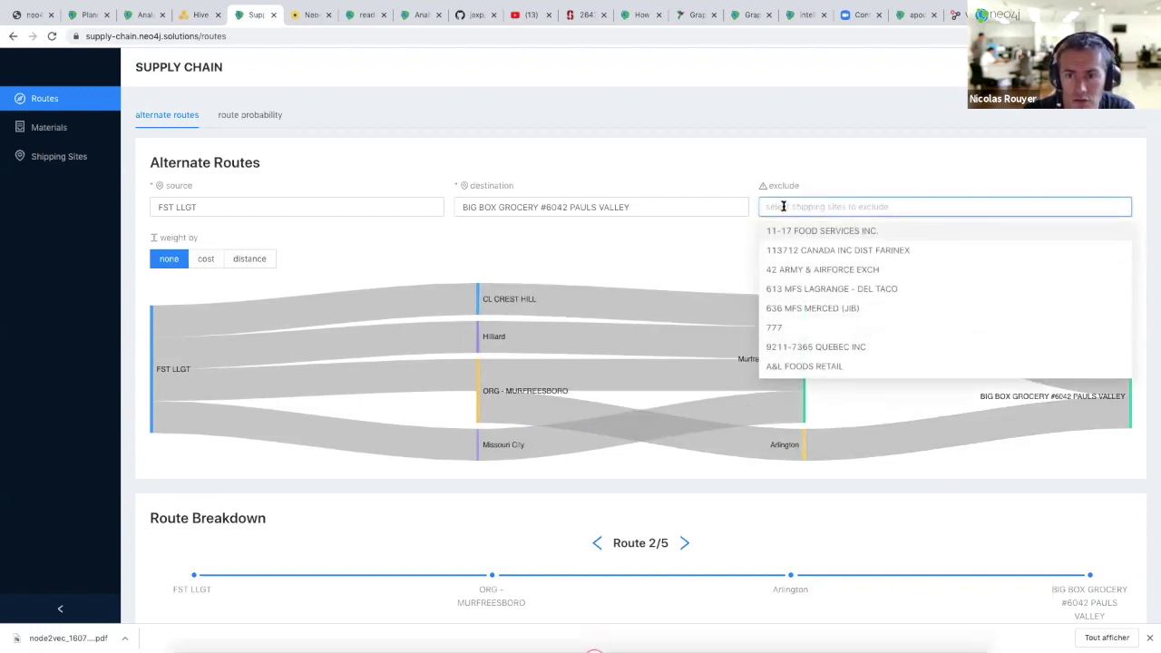
left_click(782, 207)
left_click(782, 206)
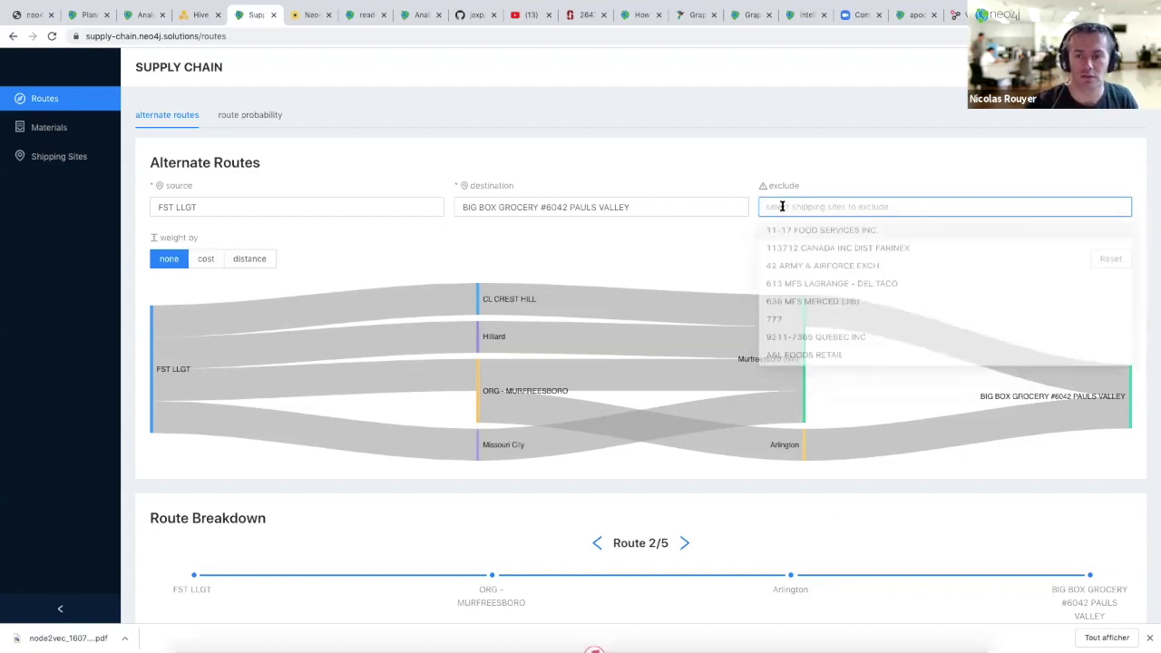
type("Arl")
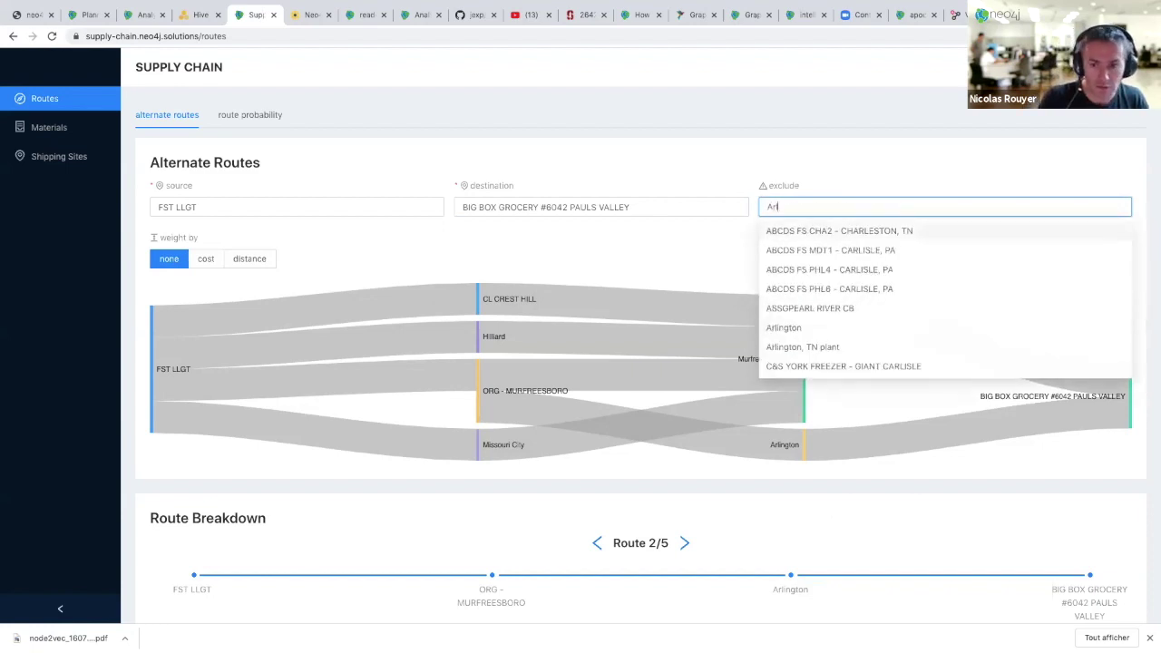
type("ington")
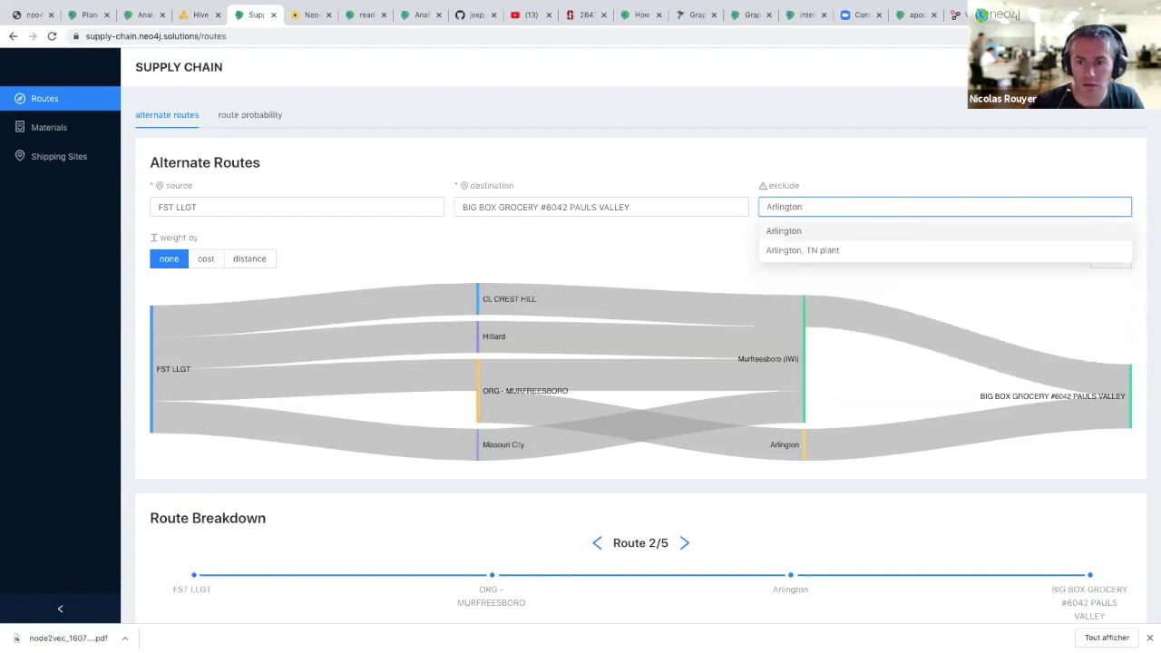
left_click(792, 234)
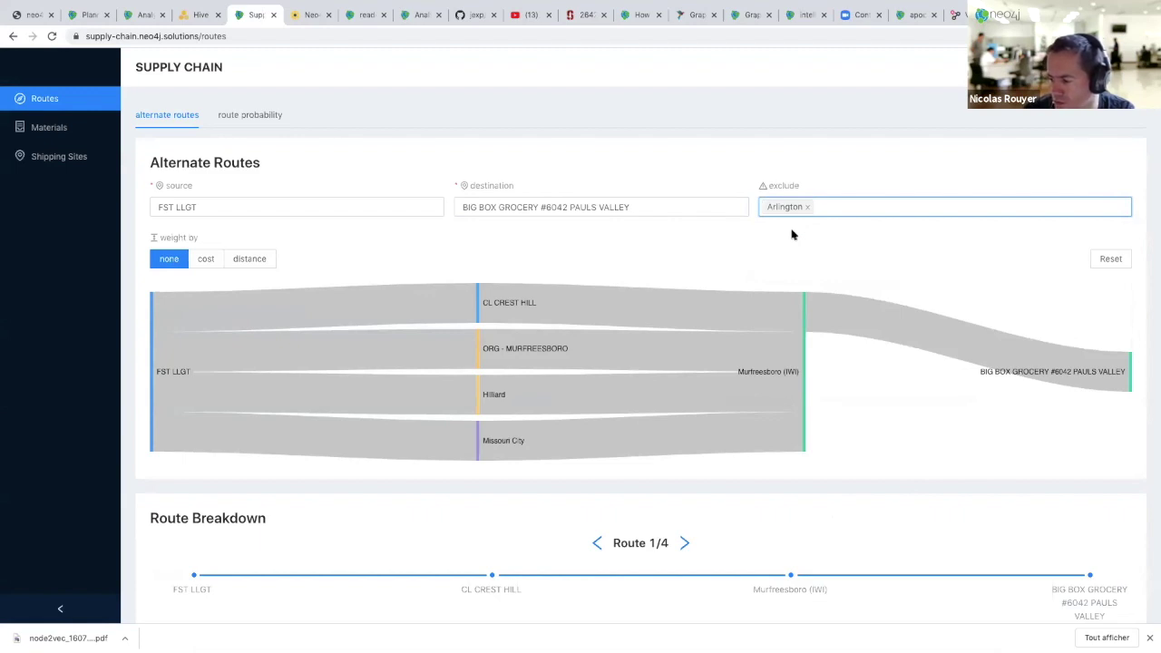
mouse_move(753, 340)
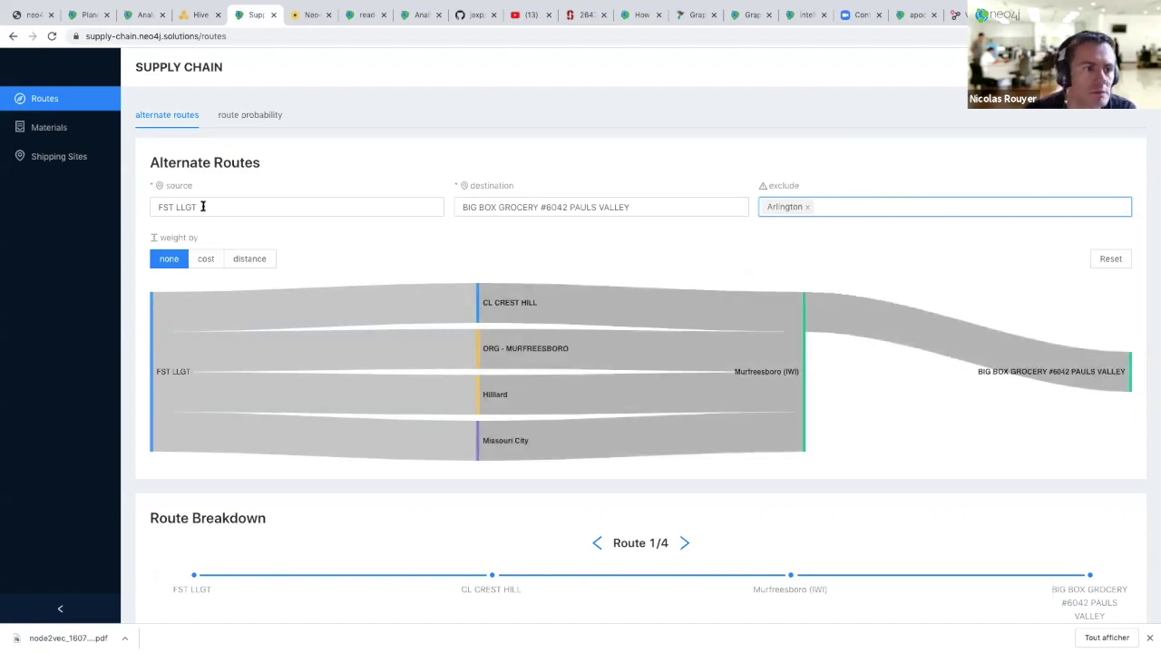
- Chart the top materials for the shipping site ORG LLGT - RIVERSIDE and inspect the weights of the first three materials
left_click(45, 129)
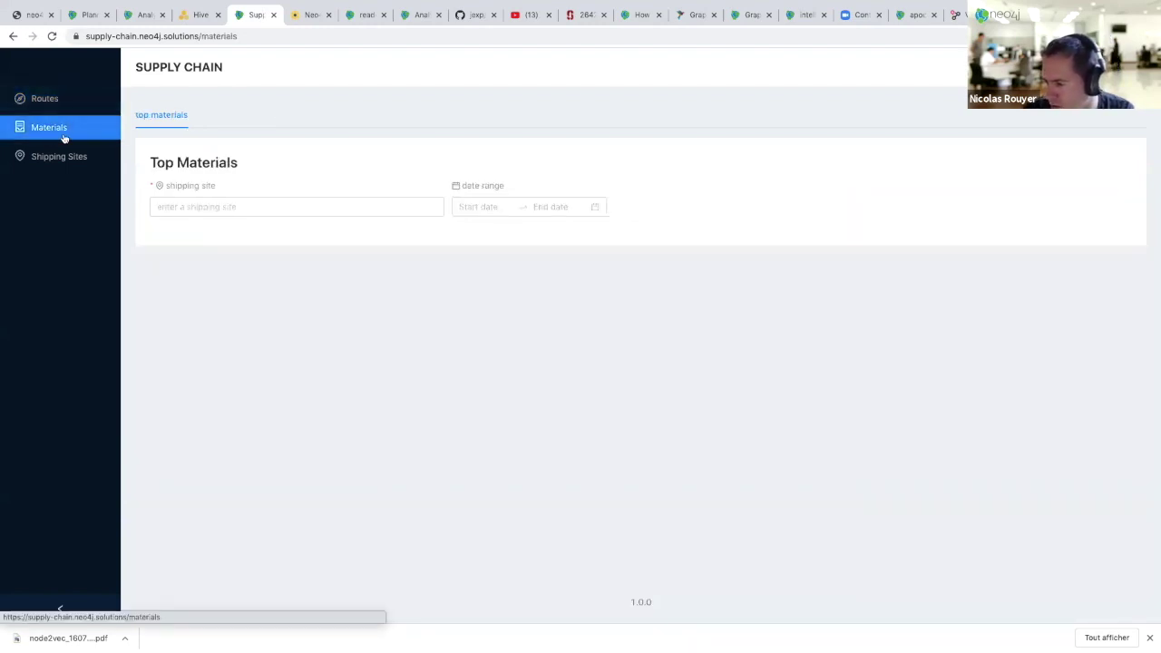
left_click(183, 207)
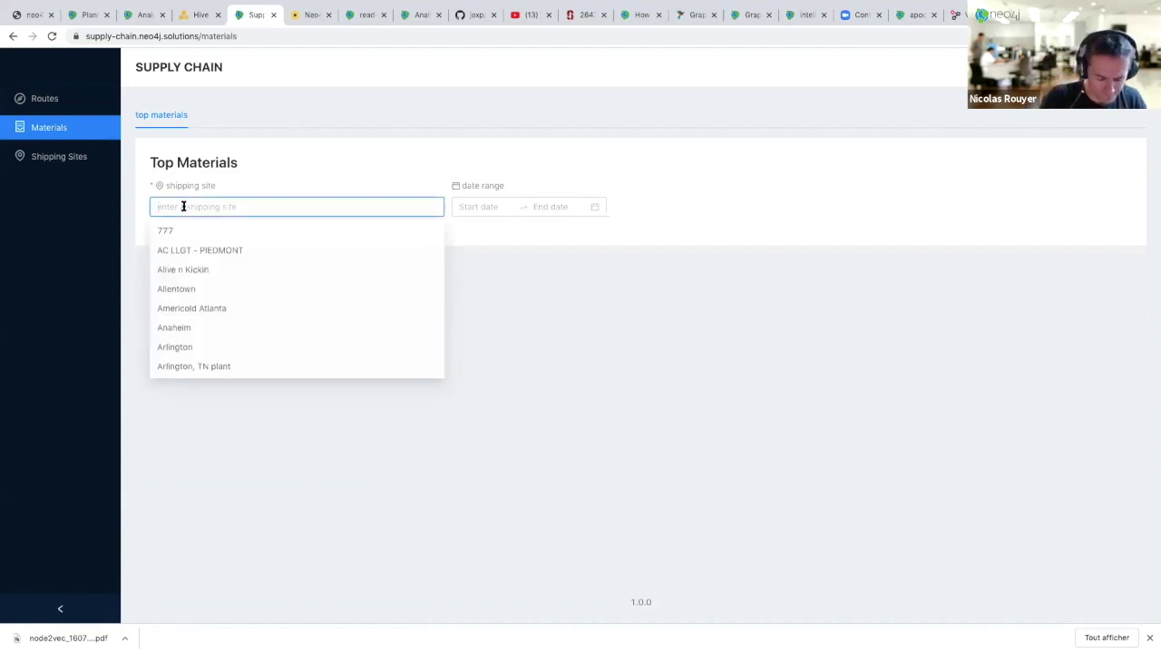
type("ORG")
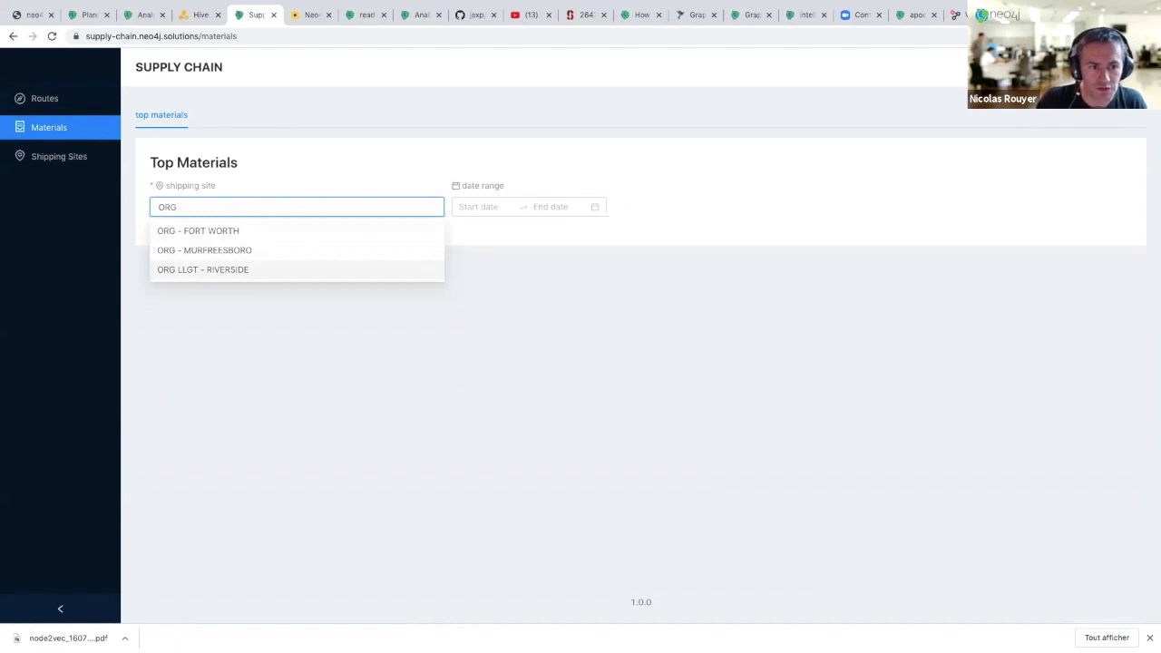
left_click(203, 269)
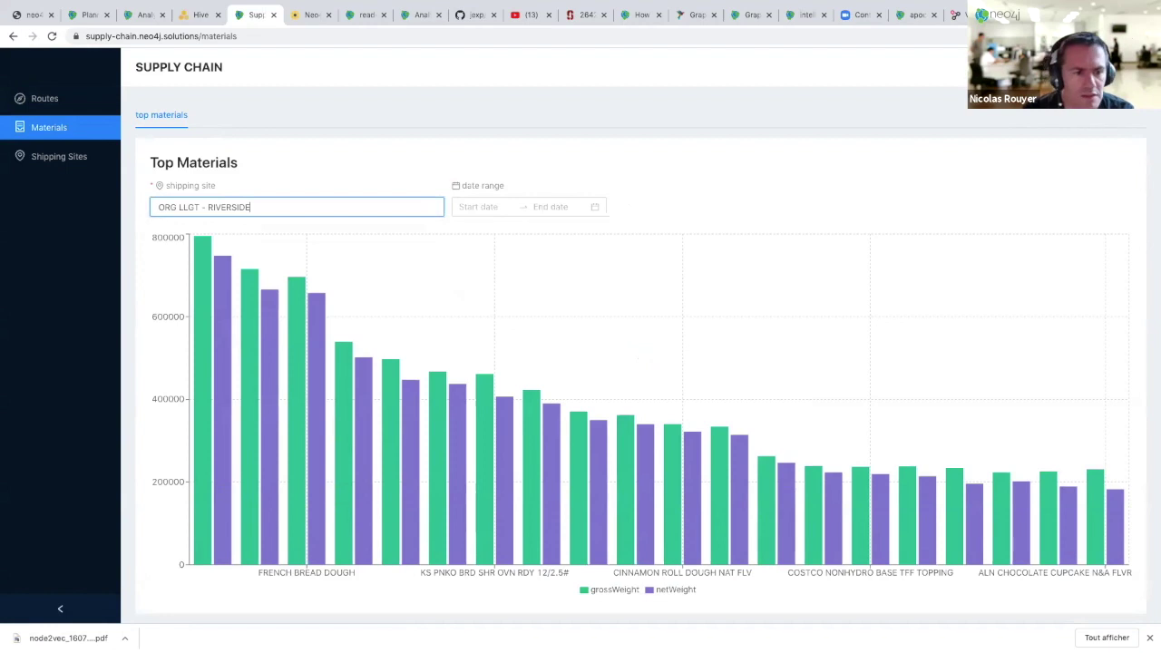
mouse_move(202, 280)
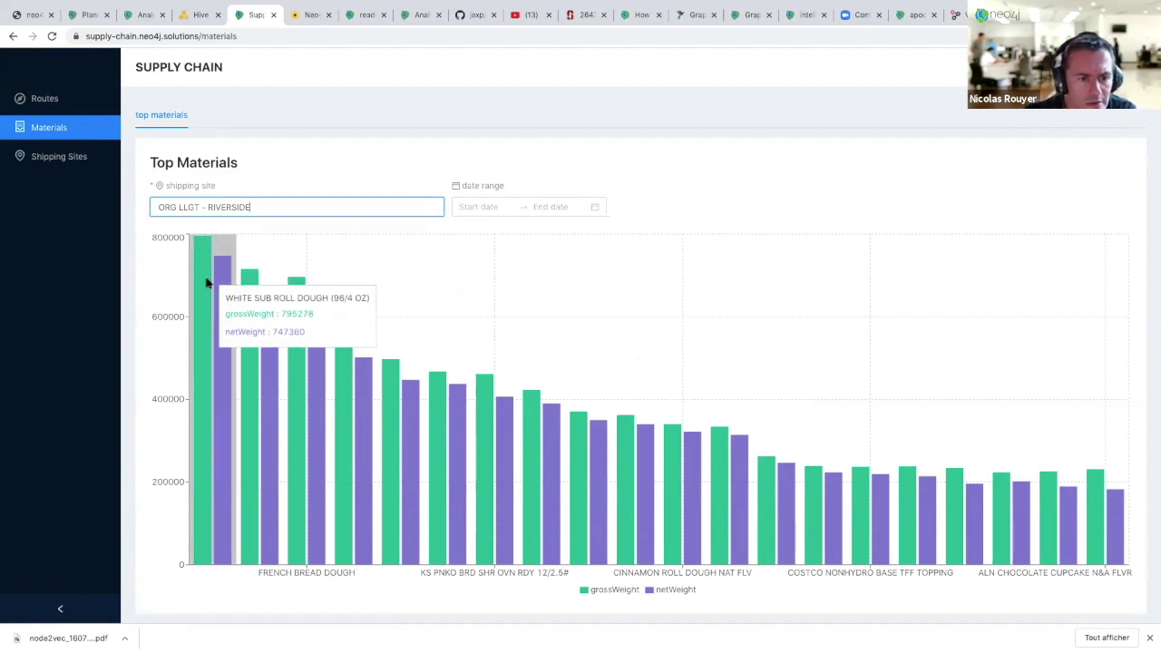
mouse_move(254, 283)
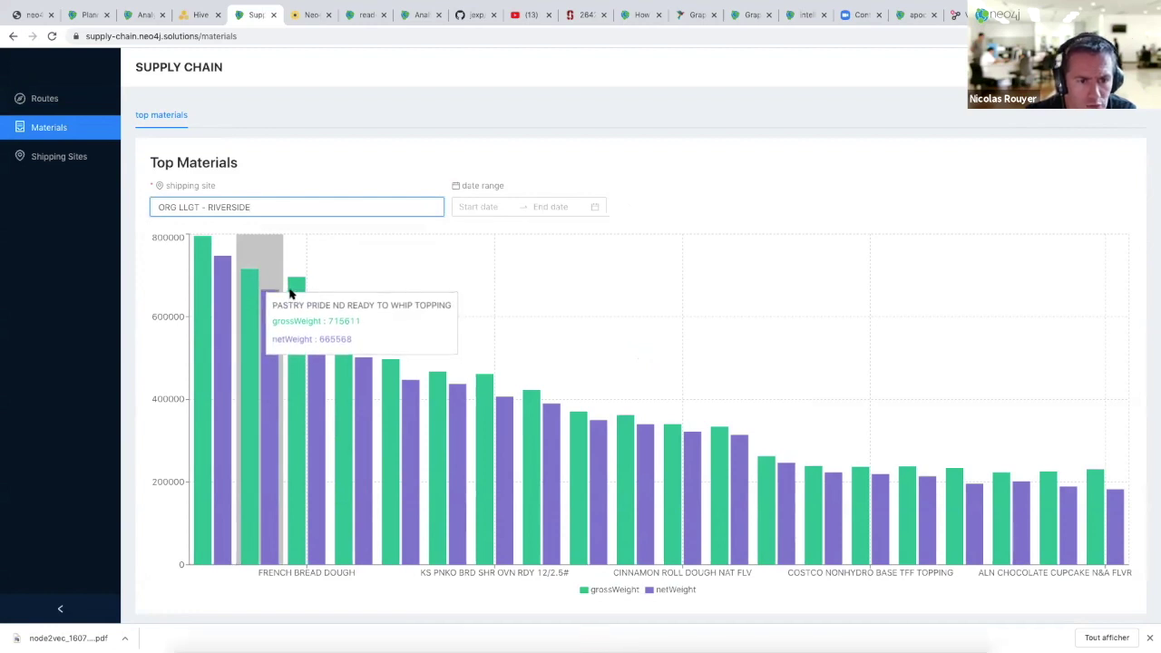
mouse_move(295, 292)
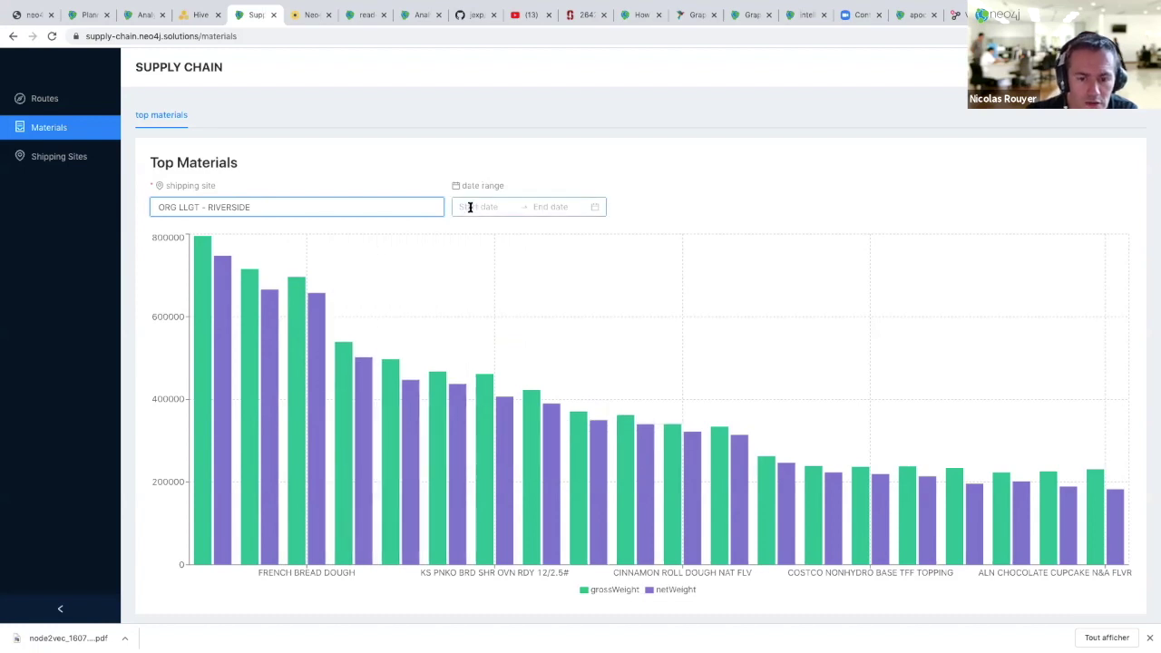
- Set the start date of the top materials date range to 2019-03-01
scroll(472, 209, "down", 1)
scroll(473, 208, "down", 1)
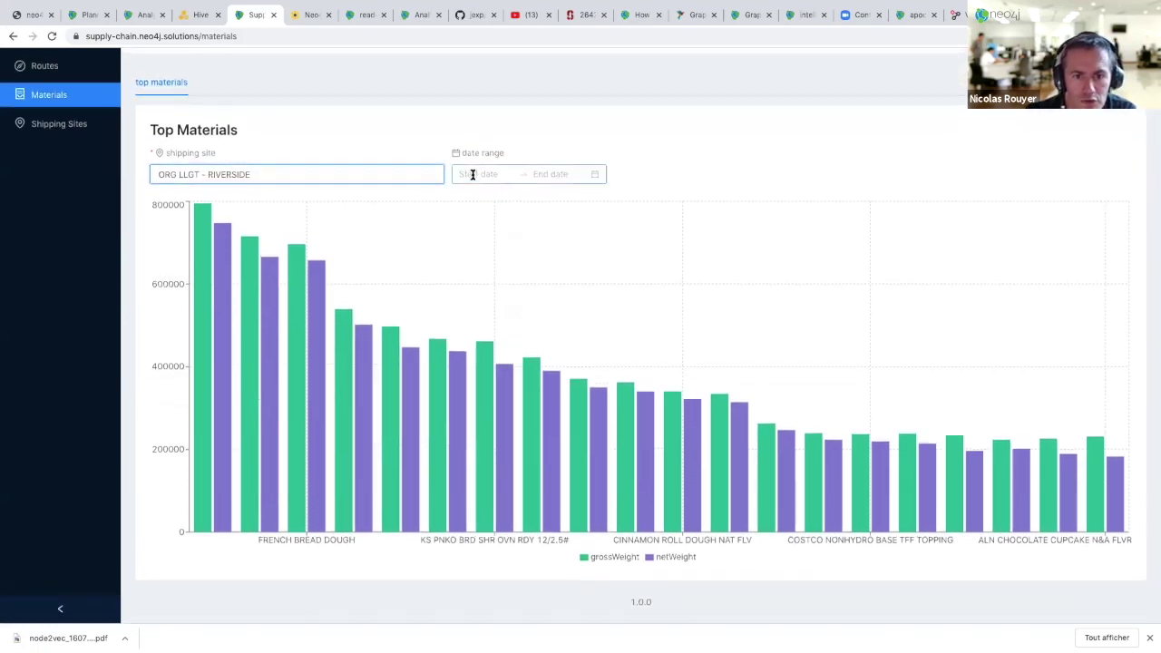
left_click(473, 175)
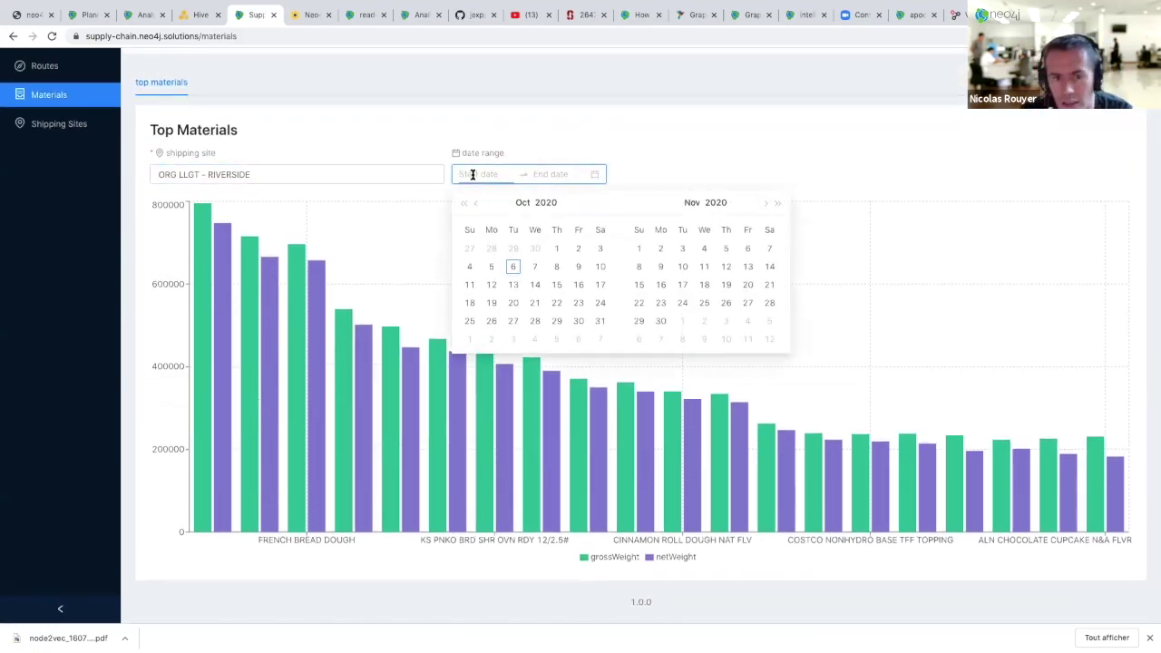
left_click(475, 207)
left_click(476, 207)
left_click(475, 207)
left_click(475, 206)
left_click(475, 207)
left_click(476, 207)
left_click(475, 206)
left_click(475, 207)
left_click(475, 207)
left_click(474, 207)
left_click(473, 206)
left_click(474, 207)
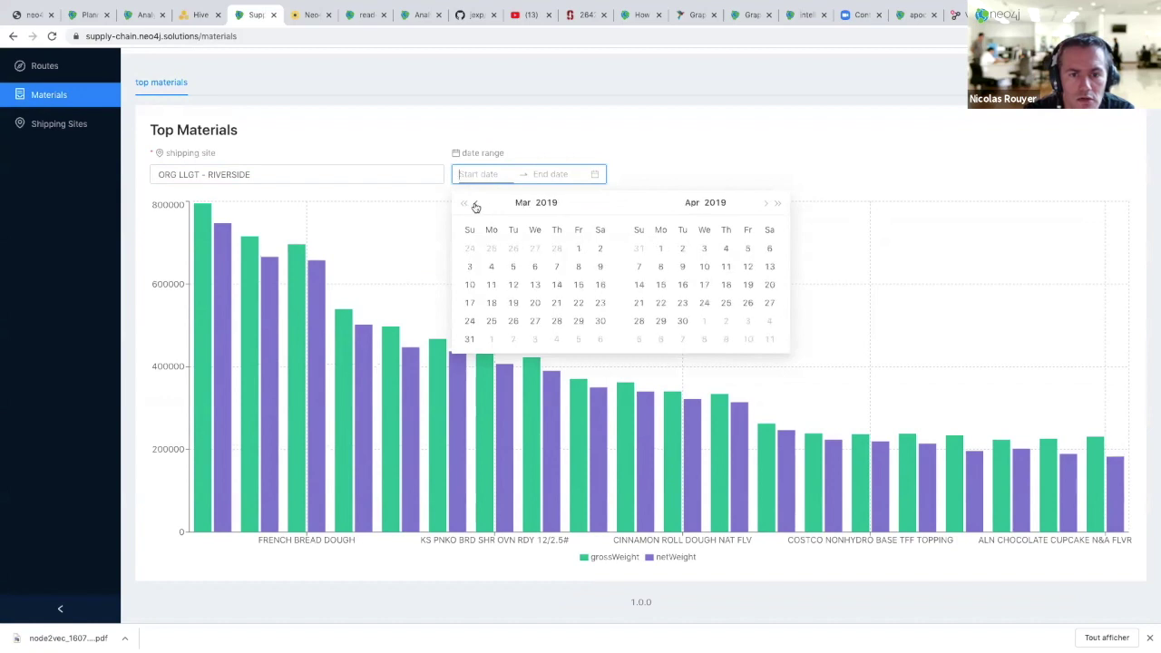
left_click(574, 250)
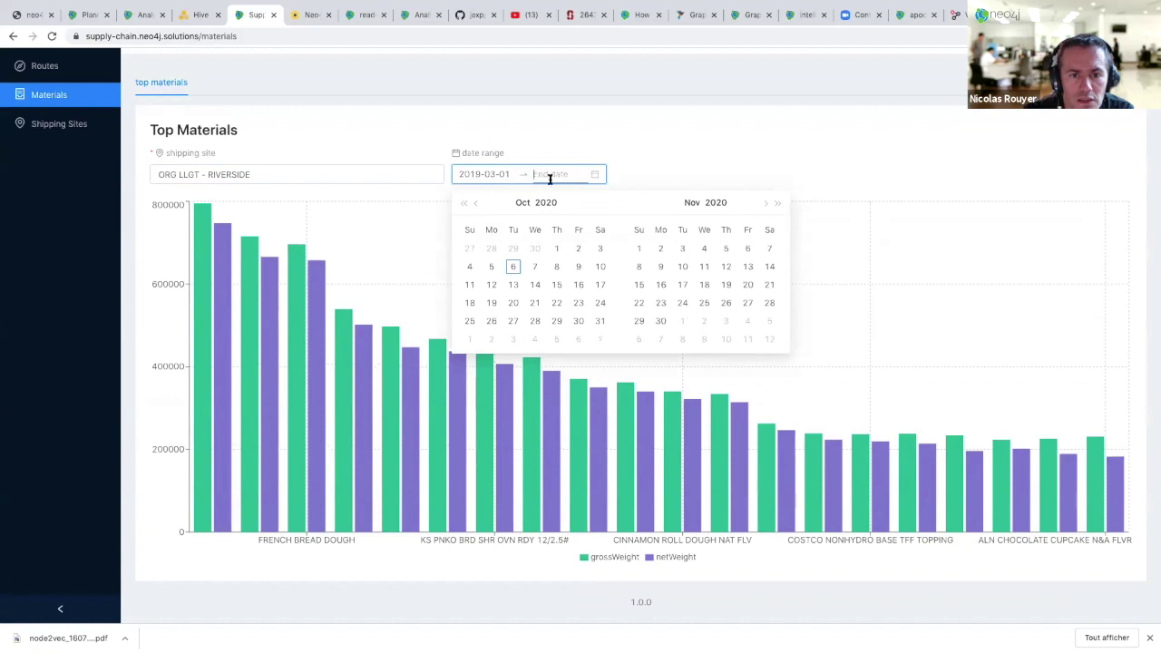
- Set the end date of the top materials date range to 2019-04-01 and inspect the first material's bars
left_click(476, 205)
left_click(475, 205)
left_click(476, 206)
left_click(477, 206)
left_click(476, 206)
left_click(476, 206)
left_click(476, 206)
left_click(476, 206)
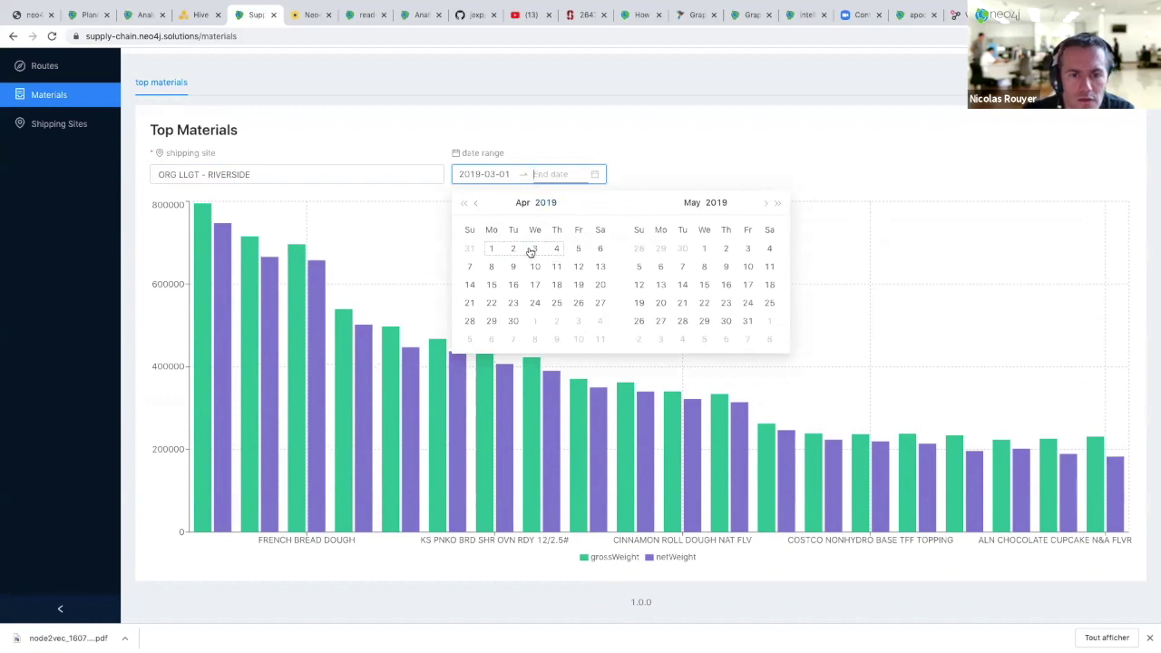
left_click(491, 248)
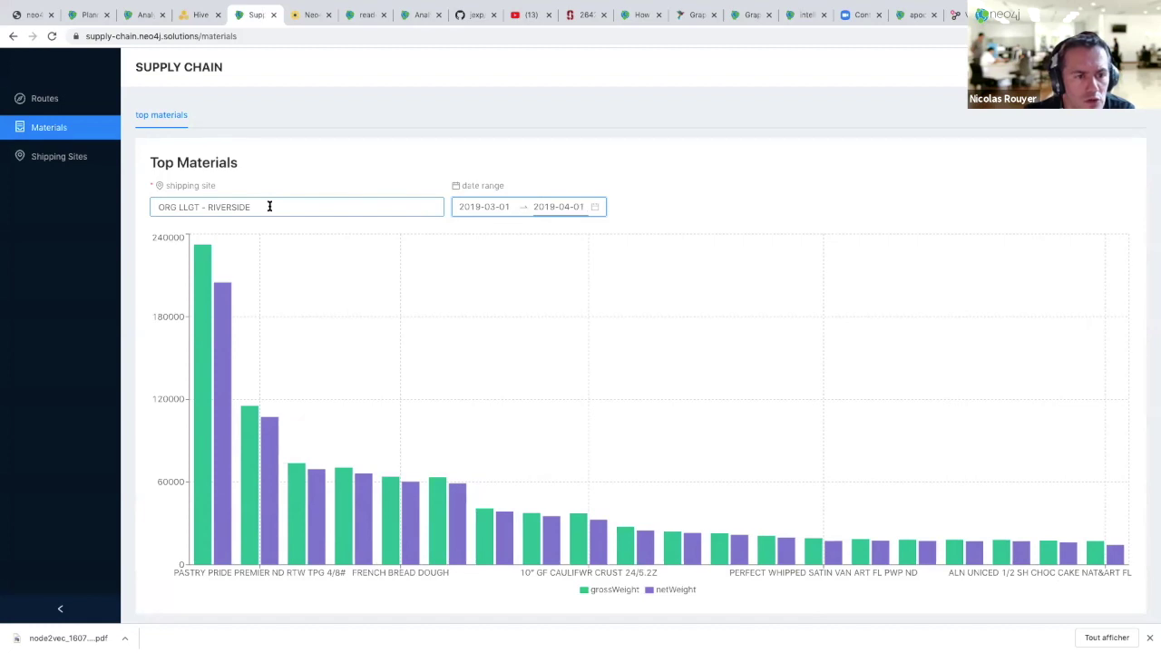
mouse_move(195, 262)
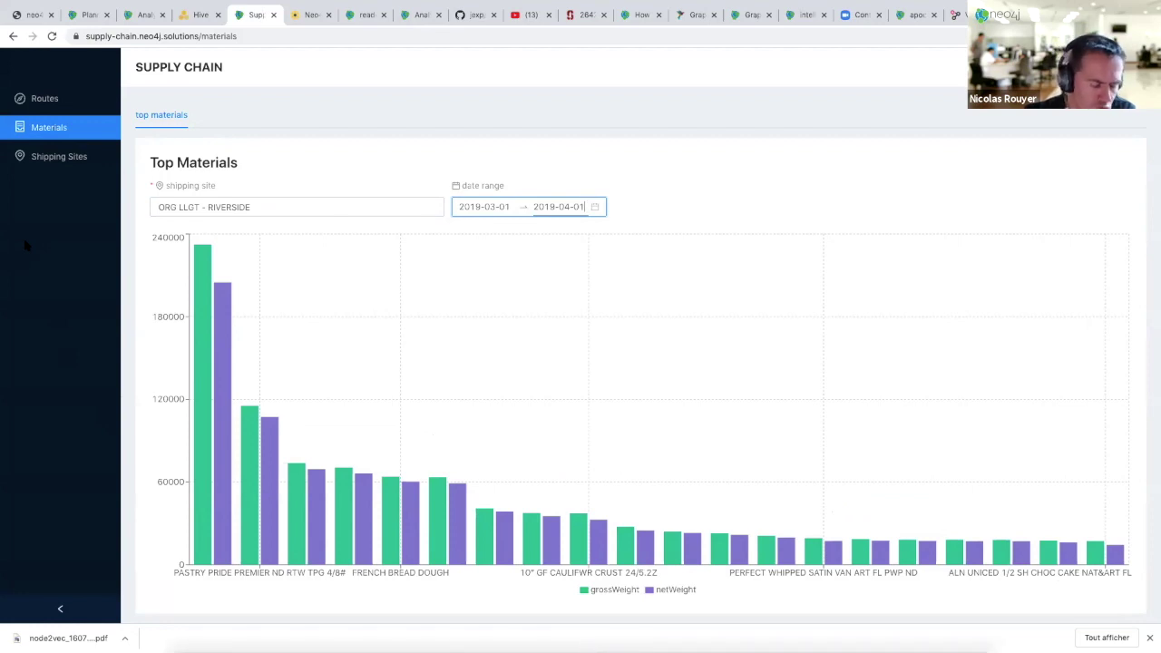
- Display the critical shipping sites on a map and examine the largest marker
left_click(48, 158)
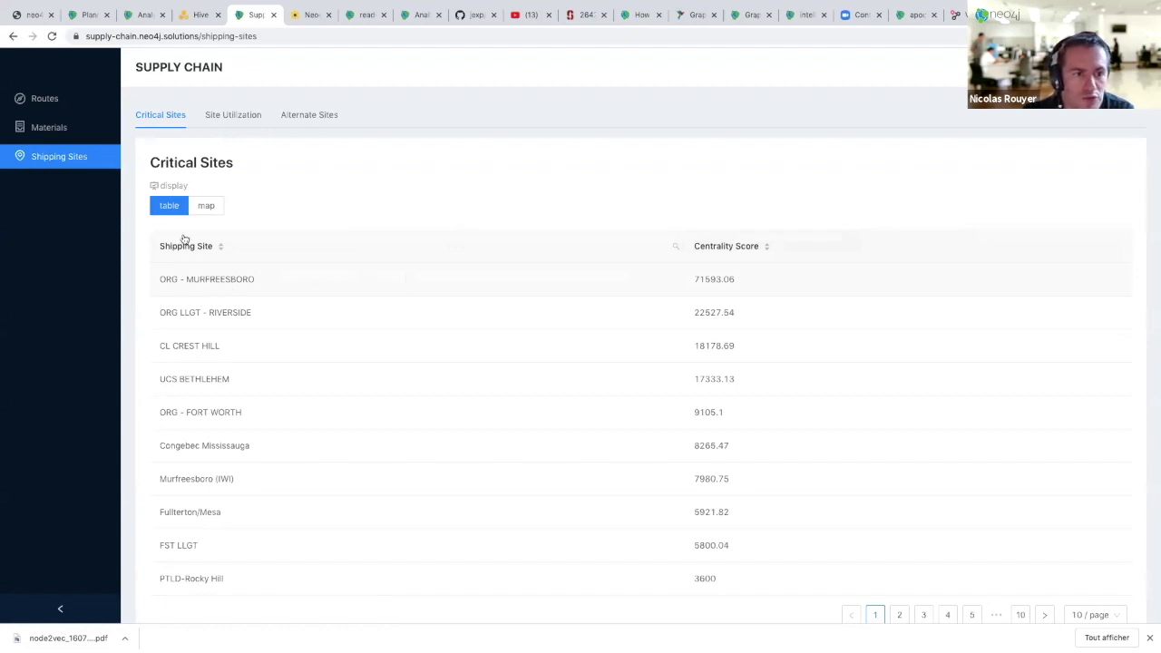
left_click(206, 206)
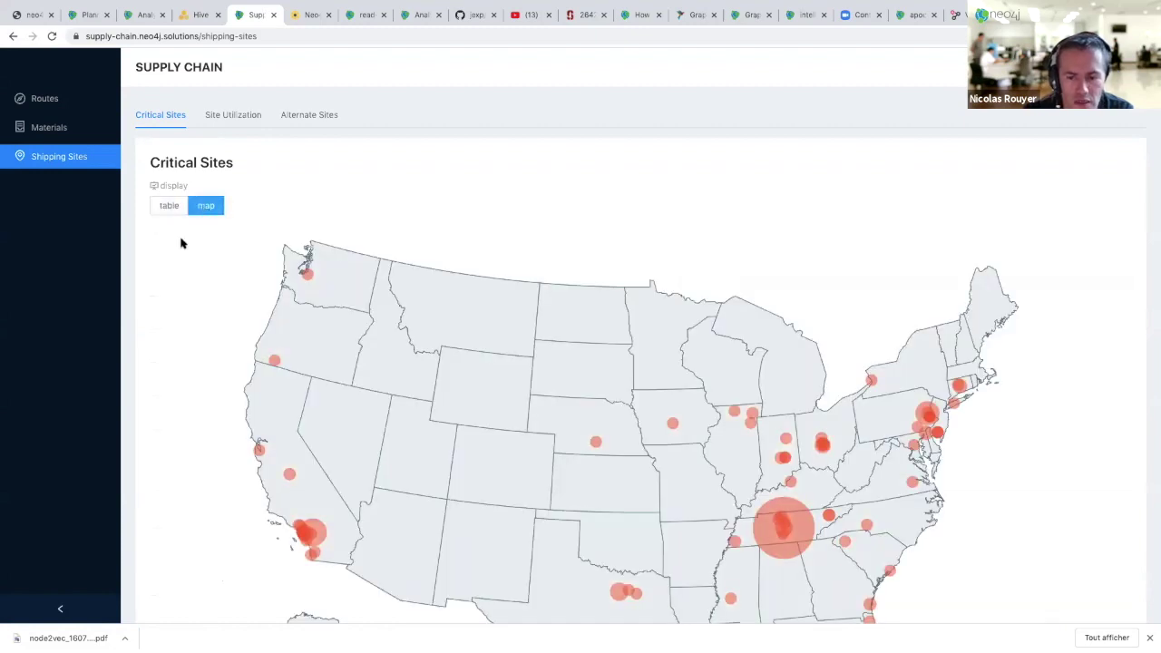
mouse_move(764, 527)
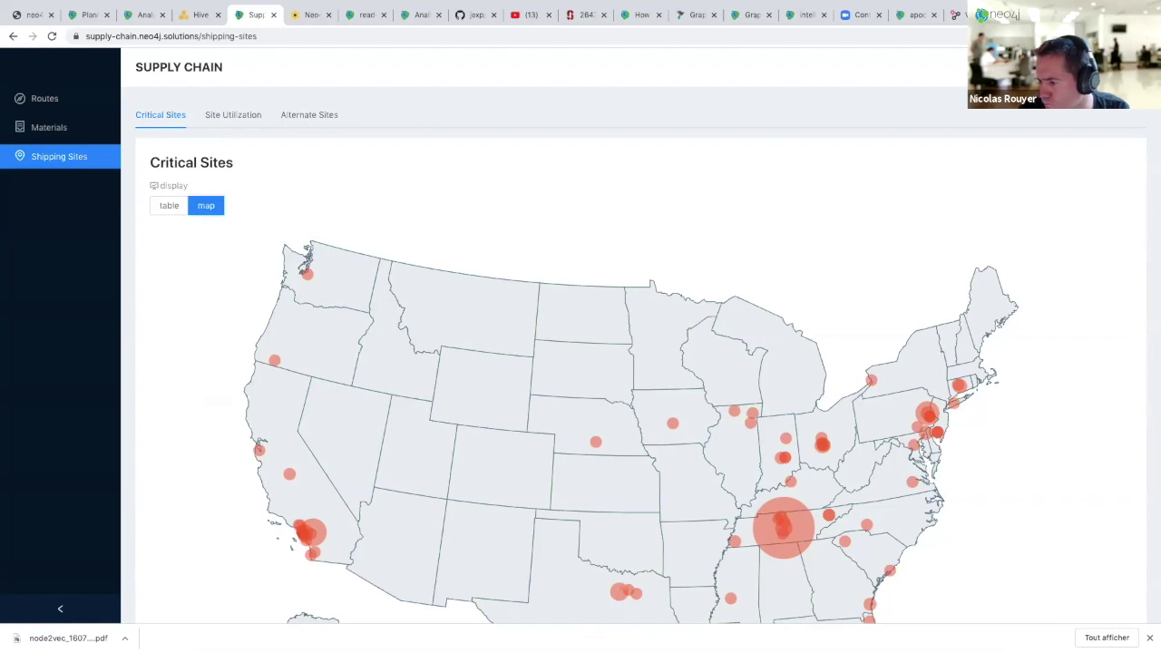
- View the site utilization scores for Ship-To and display them on a map
left_click(218, 116)
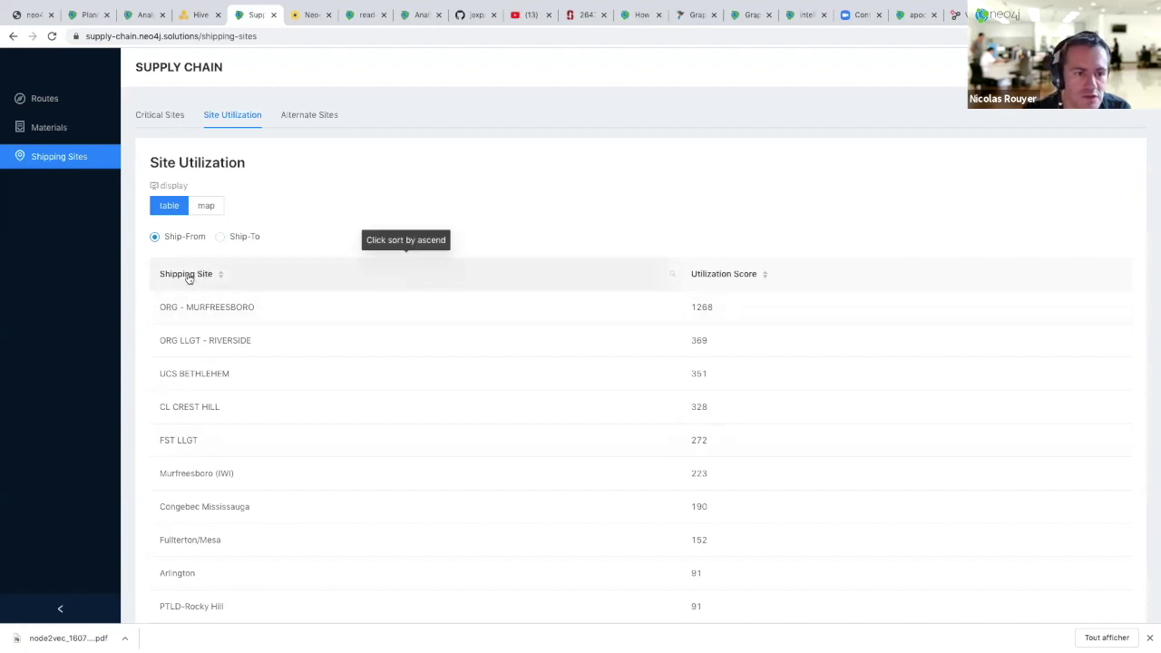
left_click(219, 237)
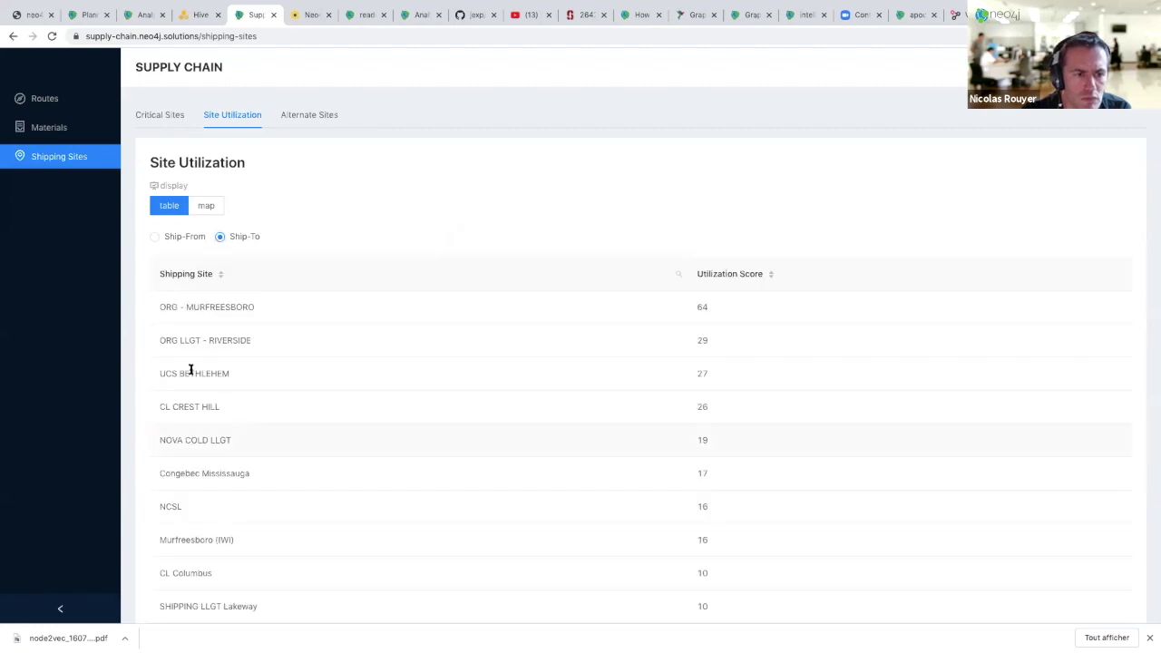
left_click(205, 208)
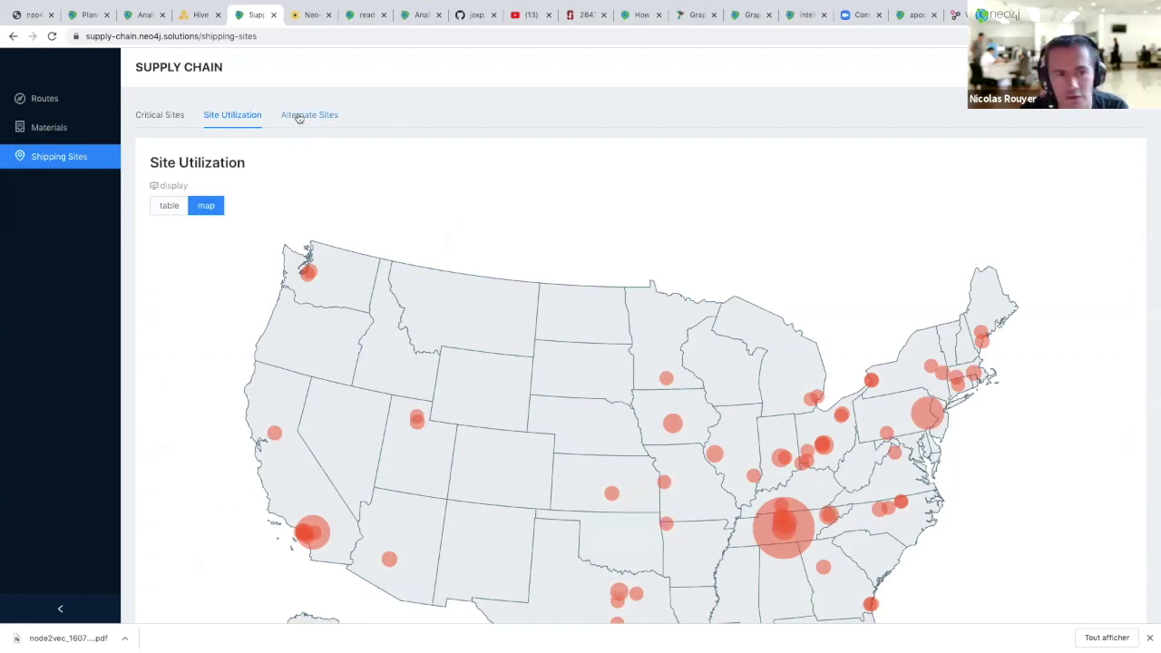
- List the alternate shipping sites for CL Columbus and look through the customer sites and costs
left_click(211, 207)
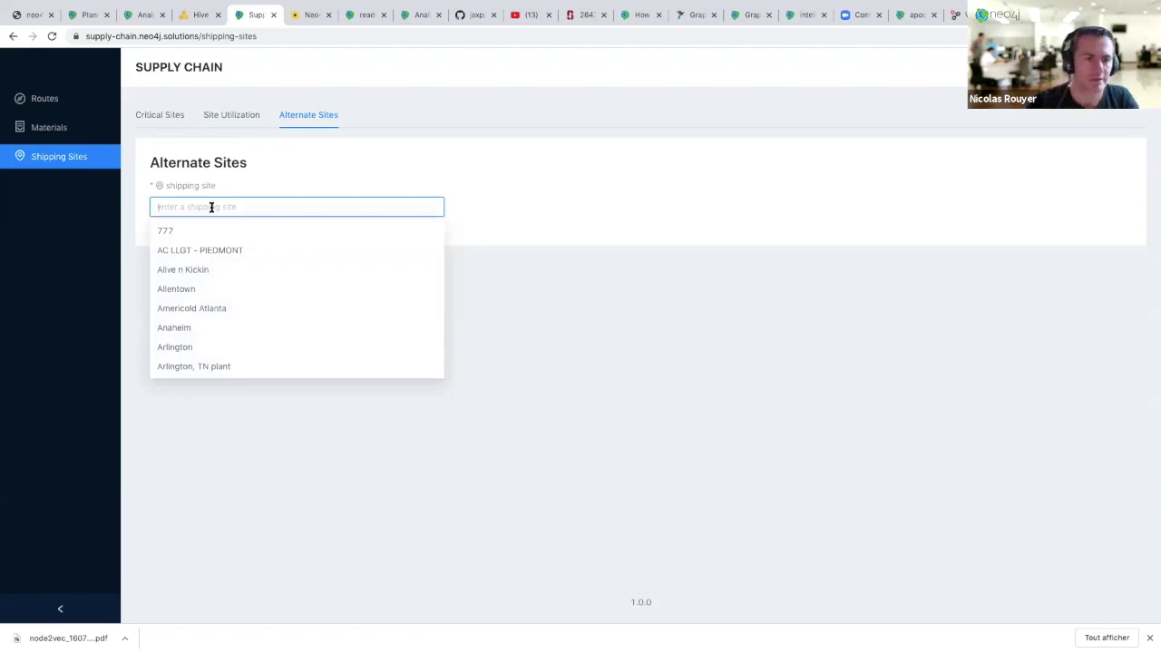
type("CL")
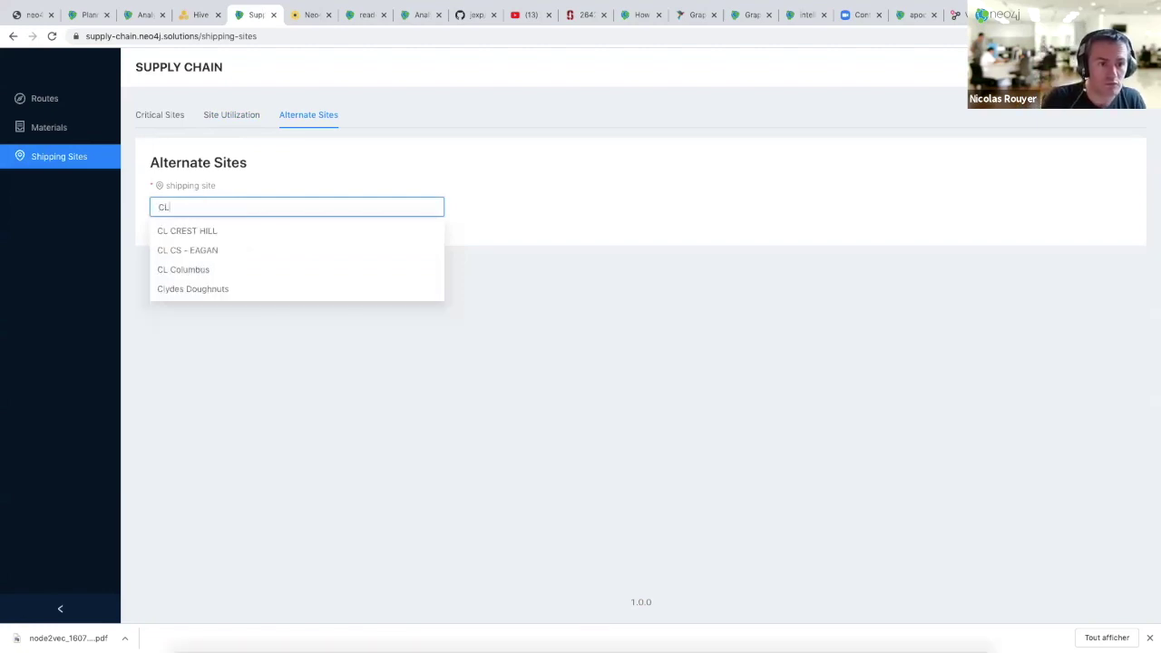
key("Down")
key("Down")
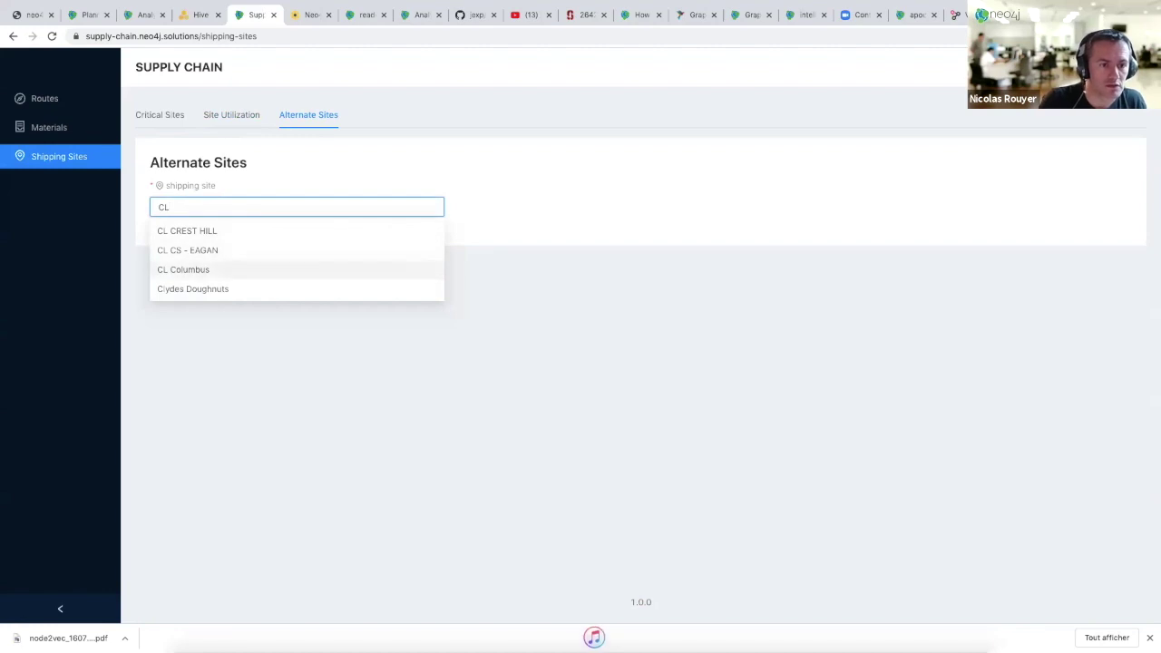
key("Return")
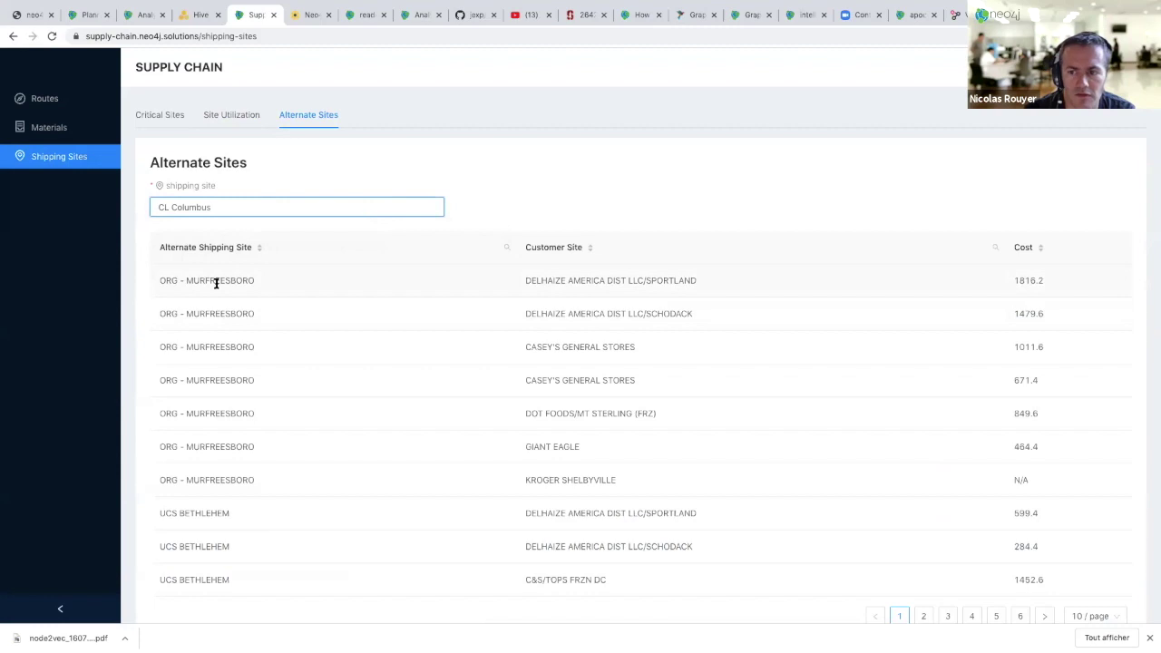
scroll(214, 283, "down", 2)
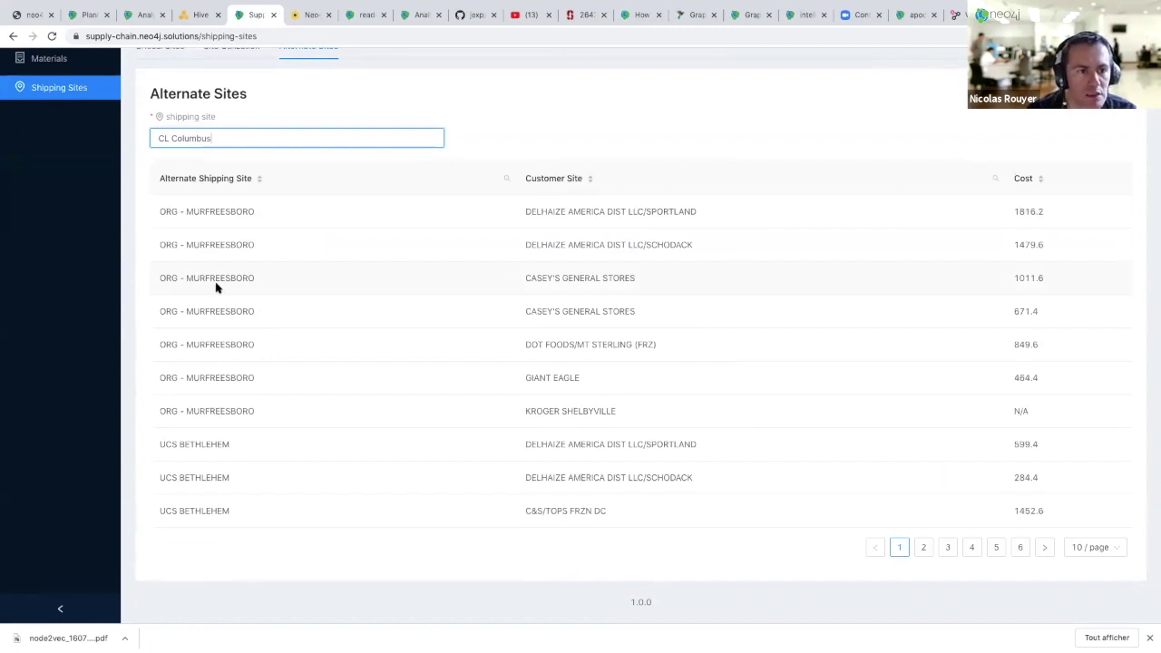
scroll(216, 283, "up", 2)
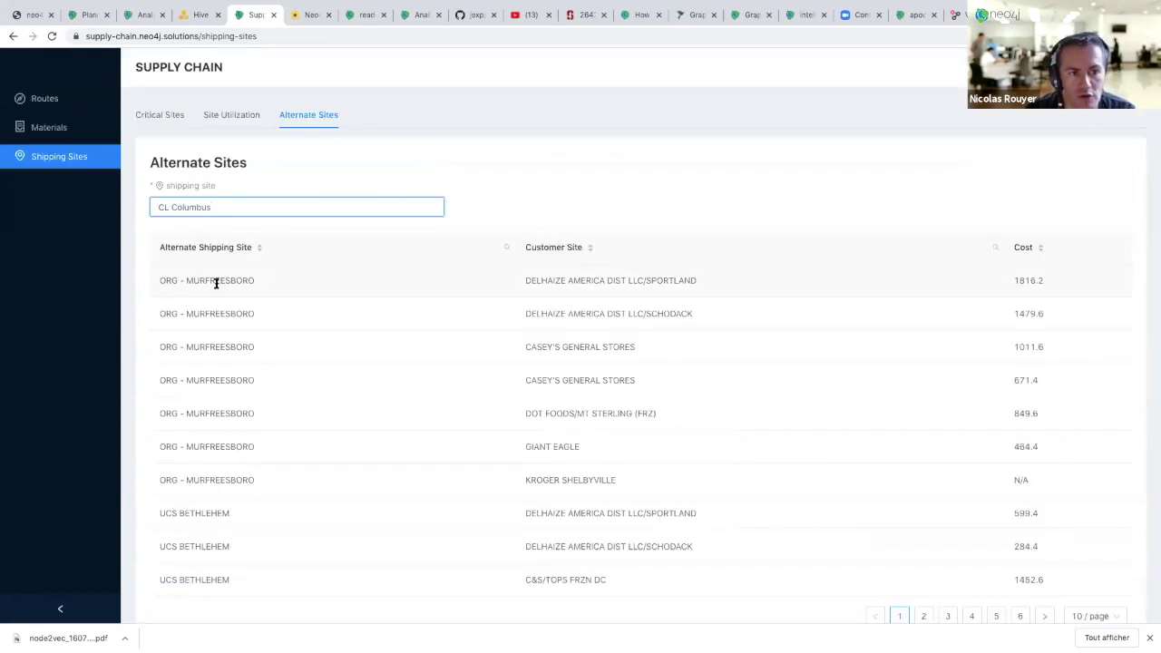
- Return to the alternate routes and set the source to FST LLGT
left_click(41, 104)
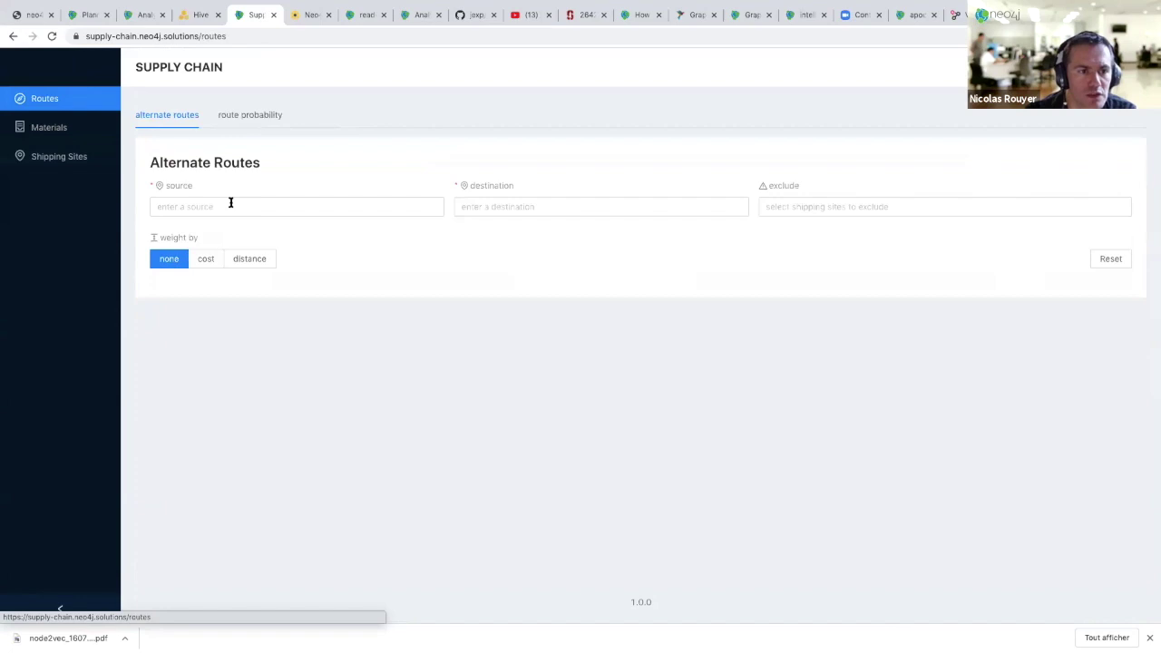
left_click(231, 202)
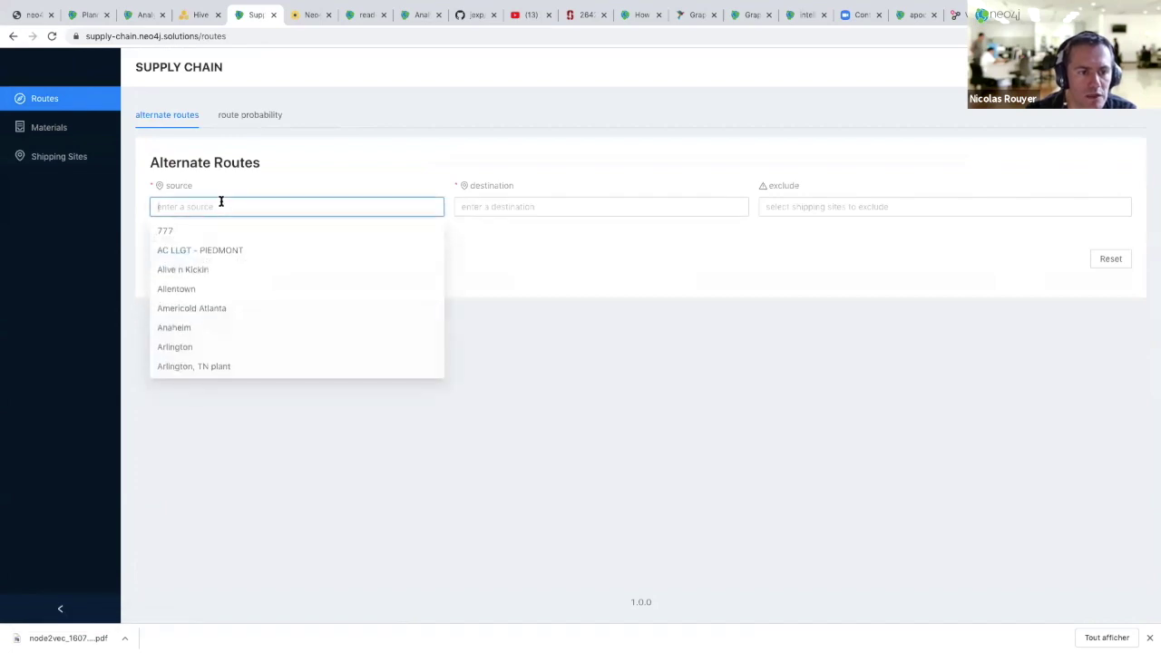
key("Down")
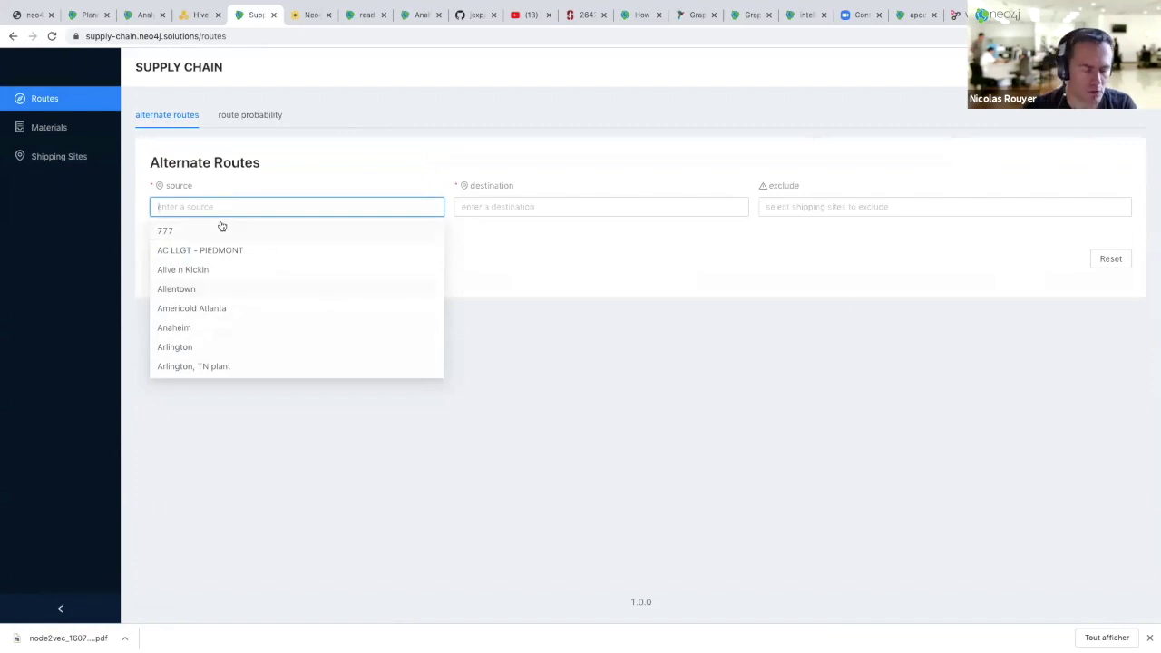
type("FST LLGT")
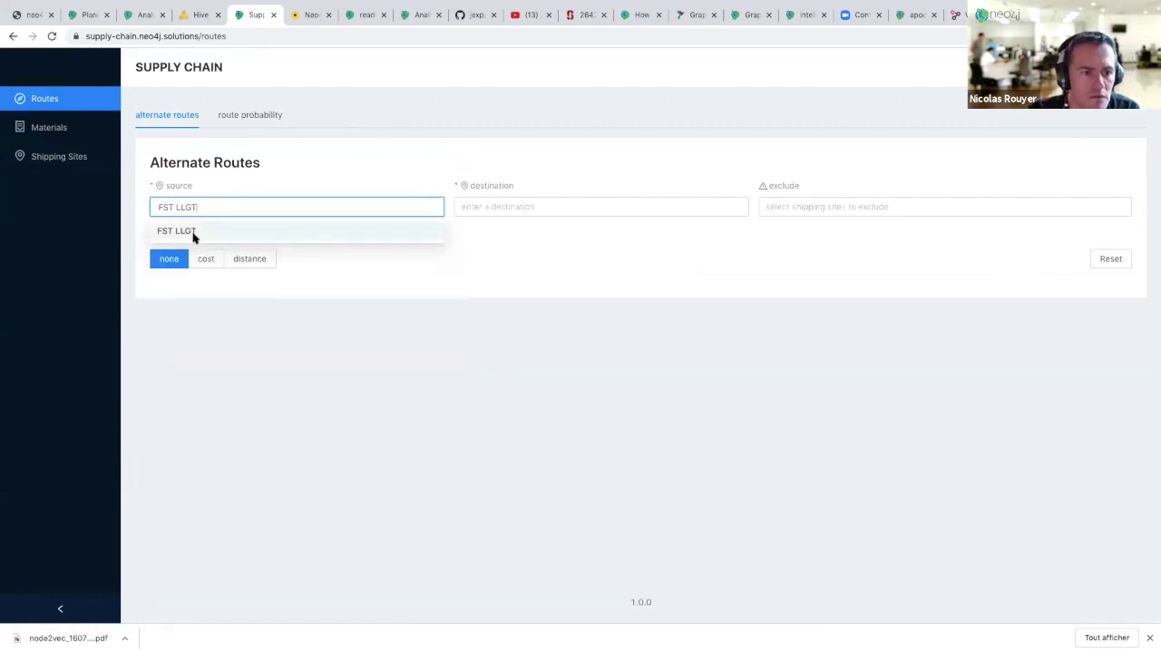
left_click(193, 232)
- Set the destination to BIG BOX GROCERY #6042 PAULS VALLEY and review the first route's cost and distance breakdown
left_click(499, 208)
type("BIG BOX GRO")
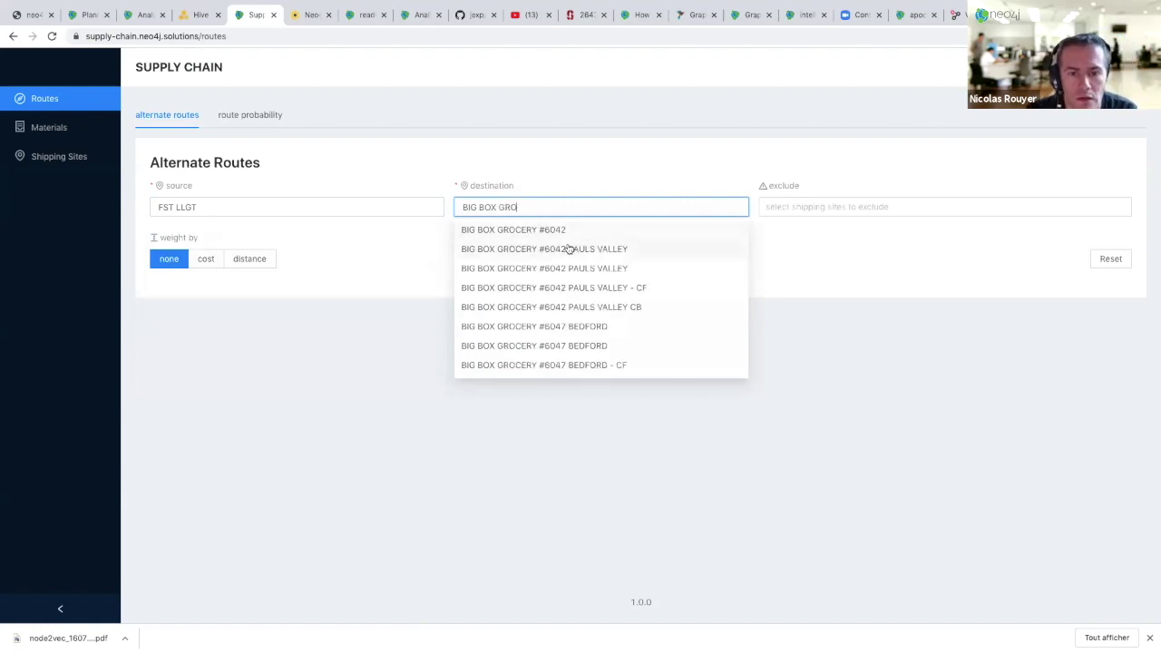
left_click(652, 252)
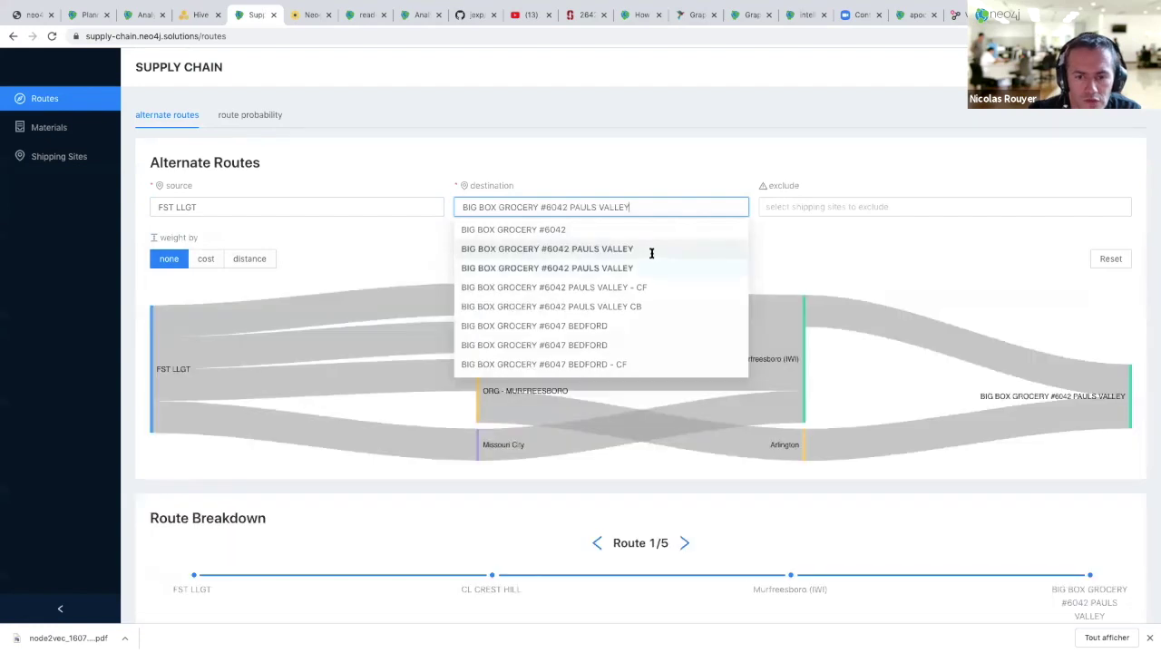
scroll(651, 255, "down", 3)
scroll(651, 259, "down", 2)
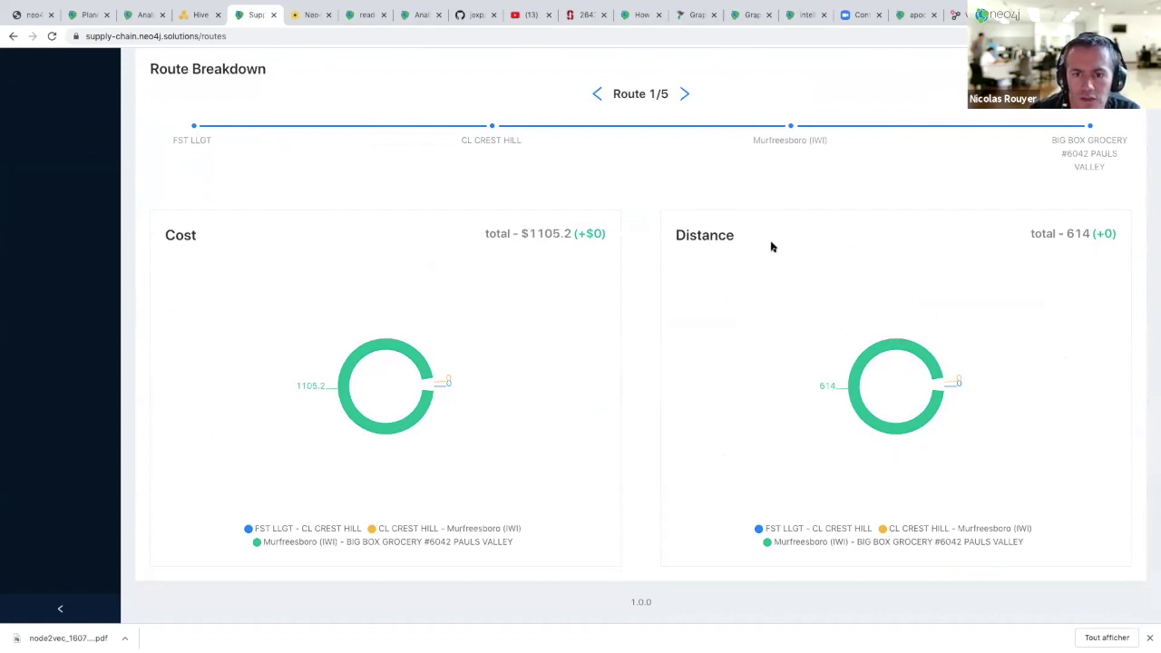
scroll(771, 247, "up", 1)
scroll(770, 246, "up", 1)
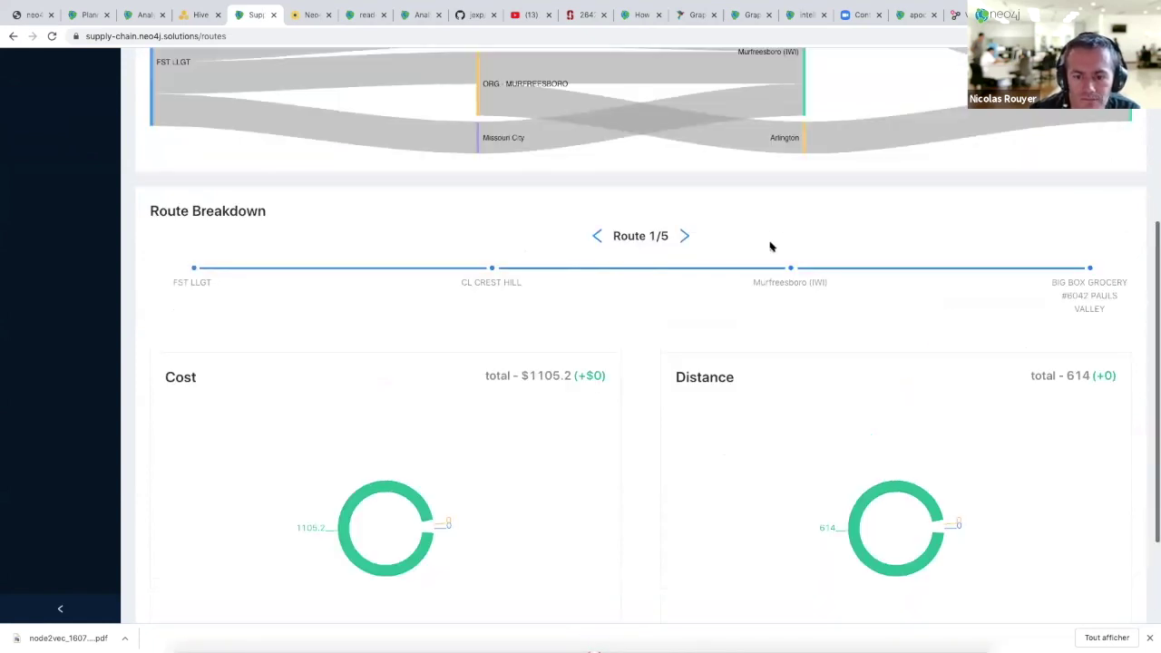
scroll(770, 246, "up", 3)
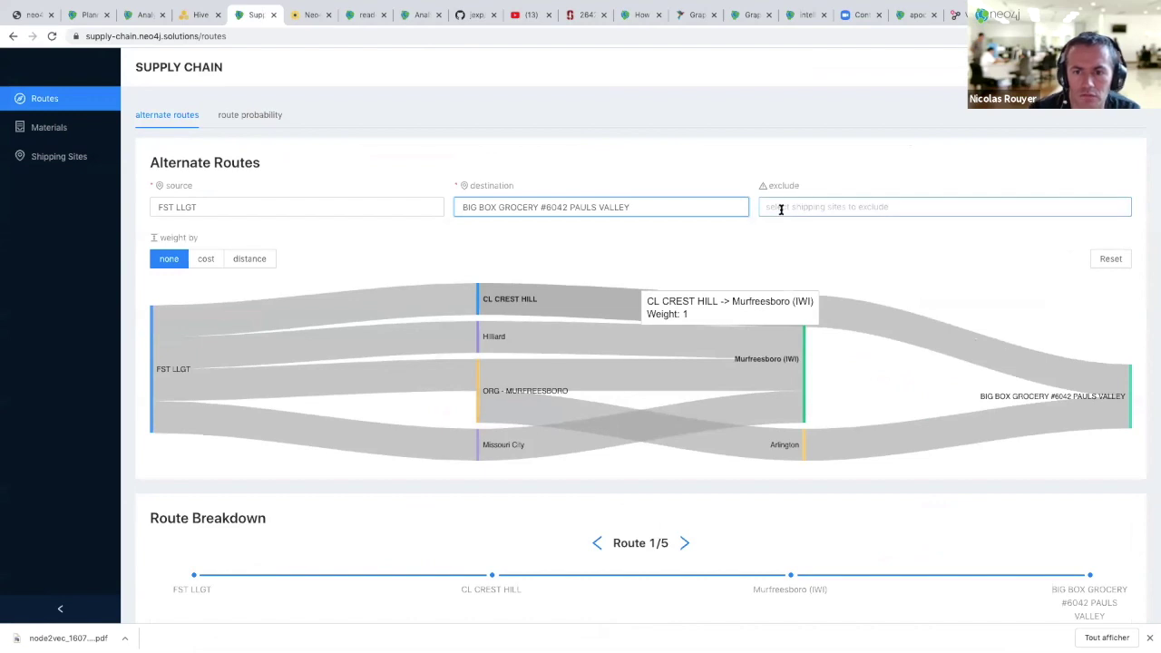
- Exclude the Arlington shipping site from the routes between FST LLGT and BIG BOX GROCERY #6042 PAULS VALLEY
left_click(780, 208)
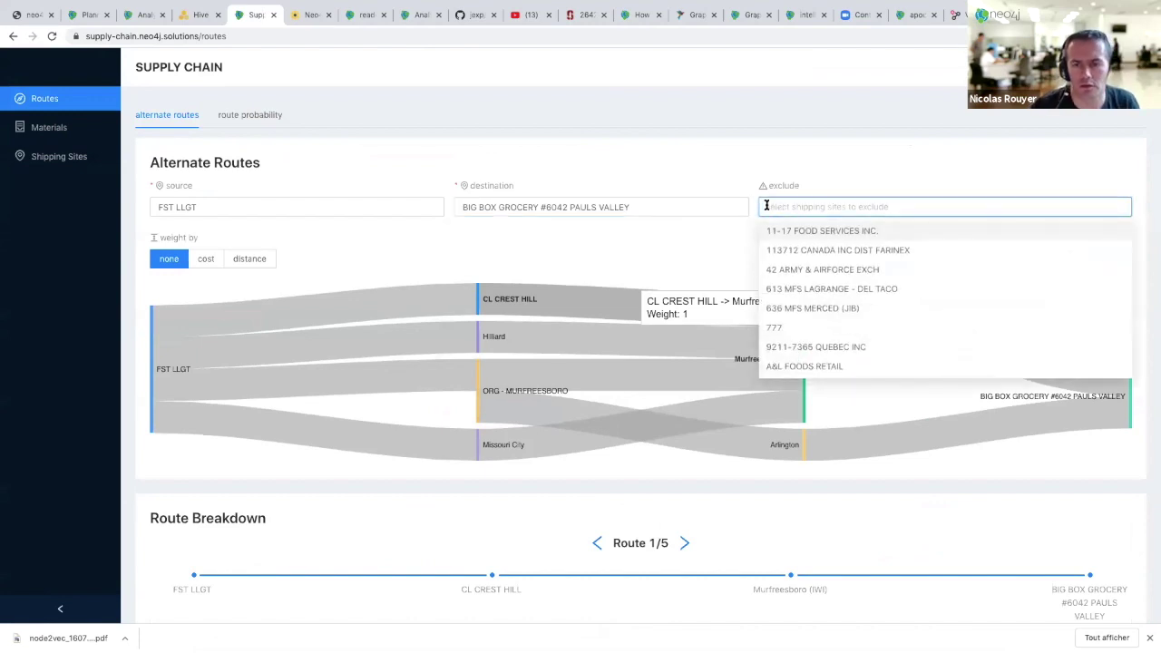
left_click(767, 206)
key("Down")
type("Arlington")
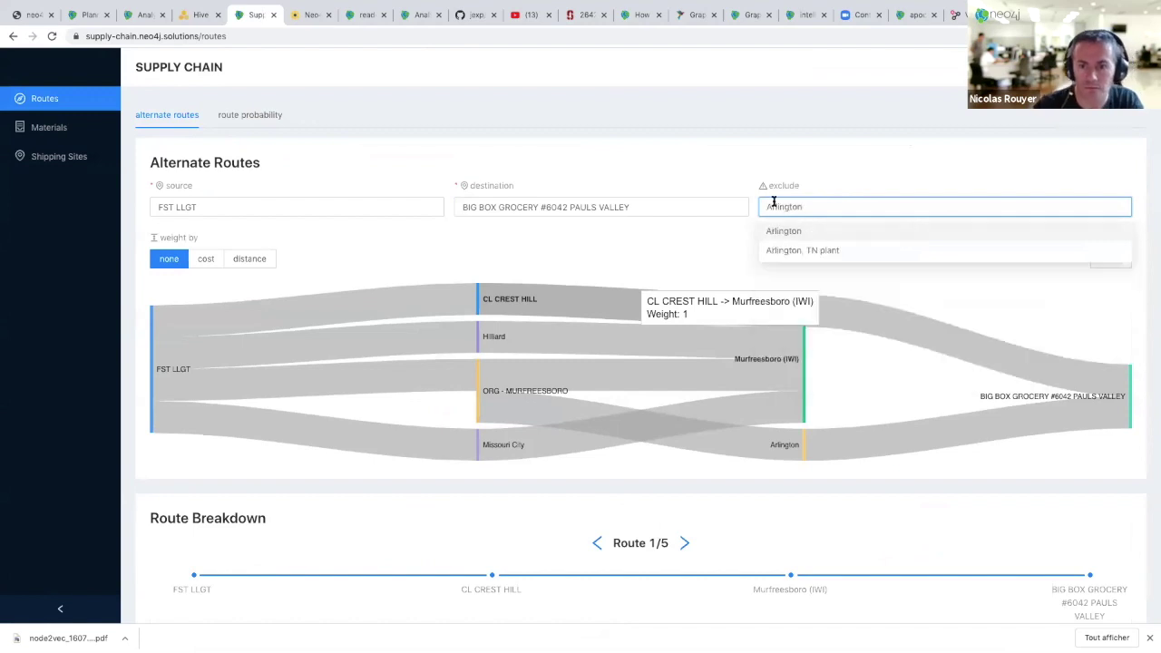
left_click(773, 230)
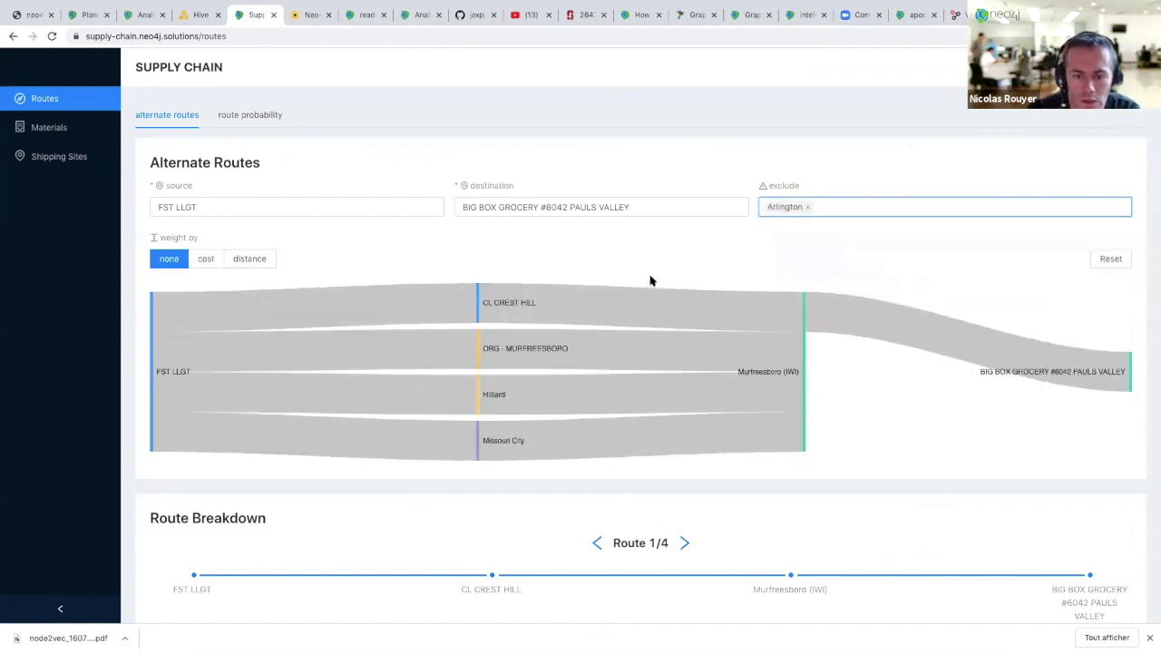
- Bring up the second route in the breakdown, compare its cost and distance, and review the route diagram
scroll(649, 281, "down", 3)
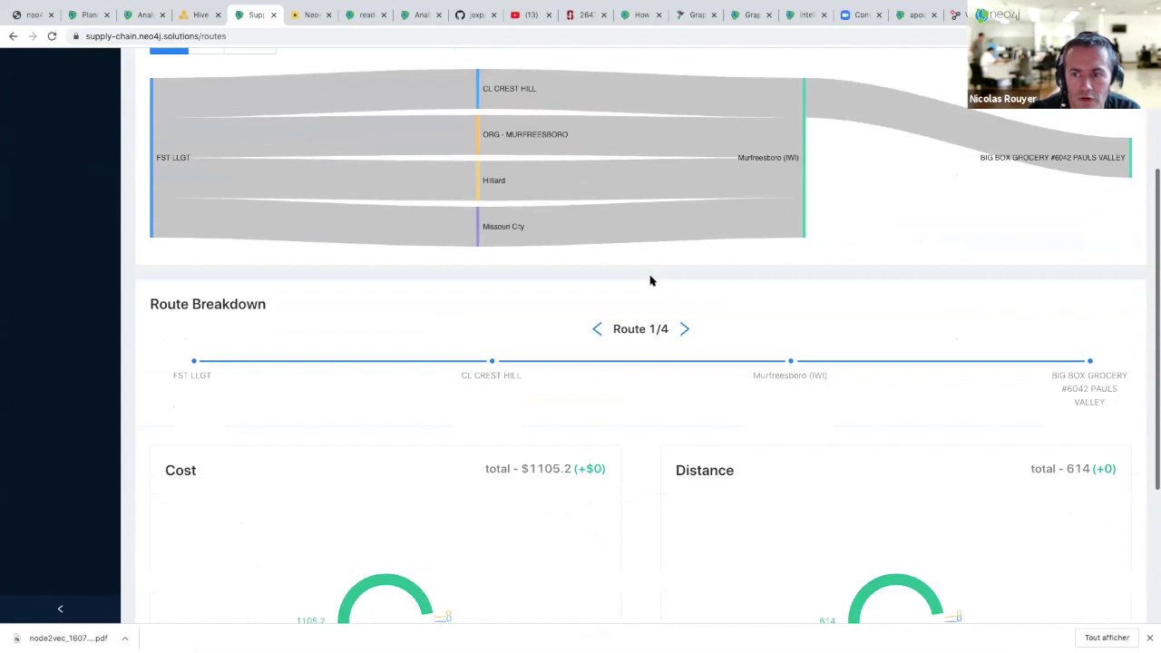
scroll(650, 281, "down", 3)
scroll(651, 273, "up", 1)
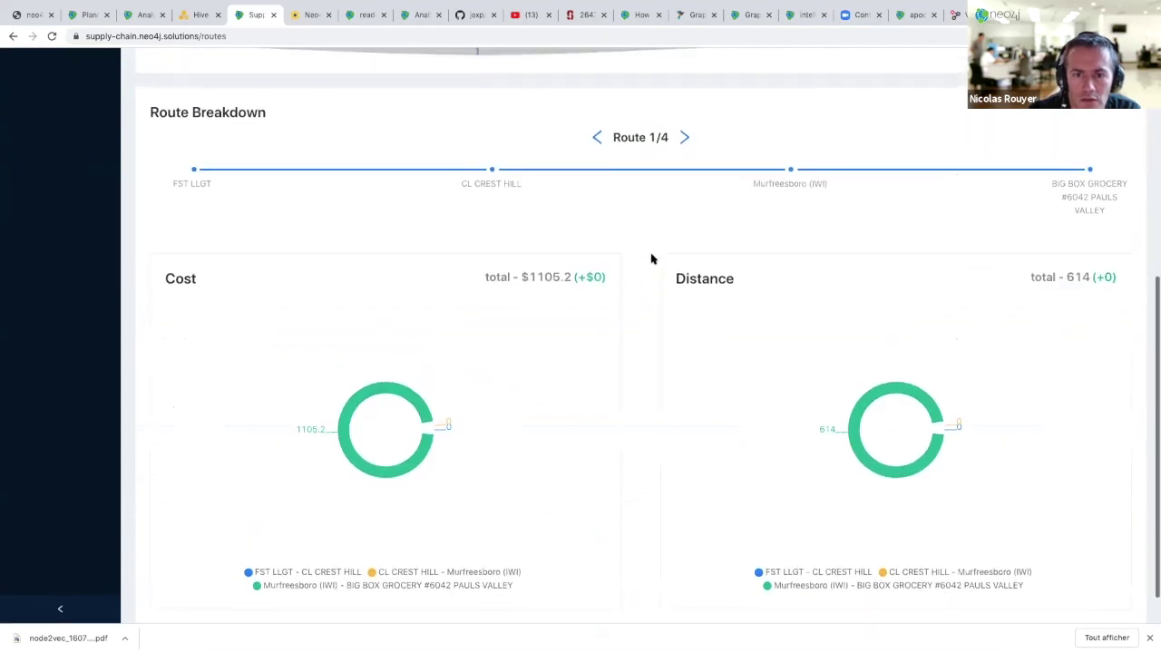
left_click(685, 139)
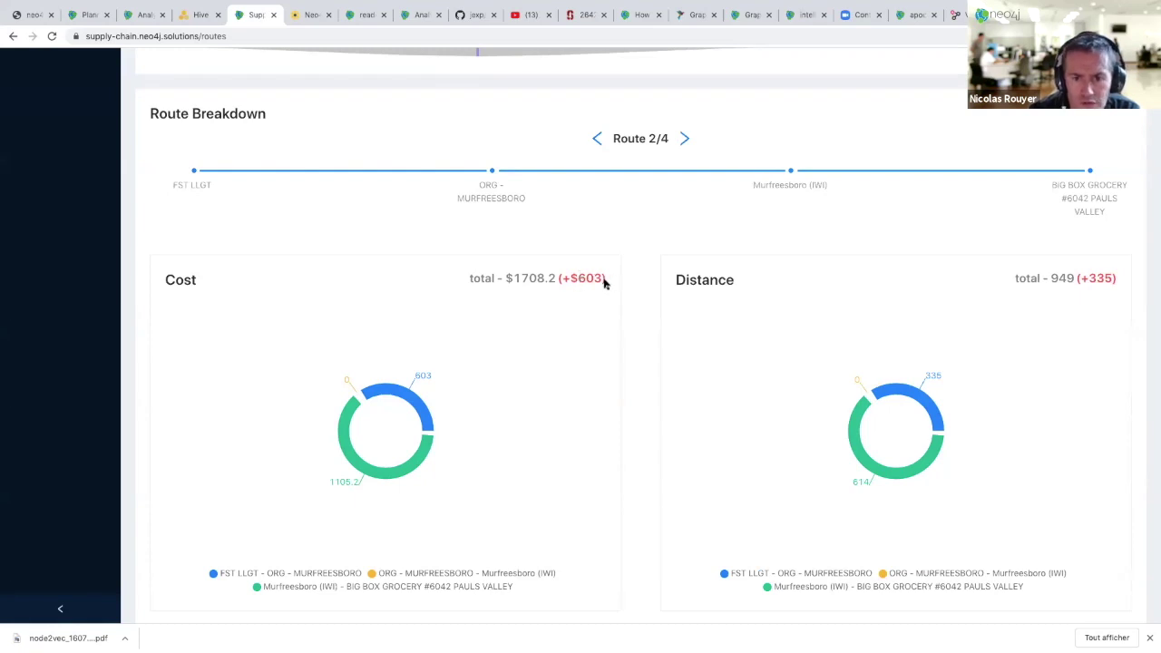
scroll(767, 222, "up", 2)
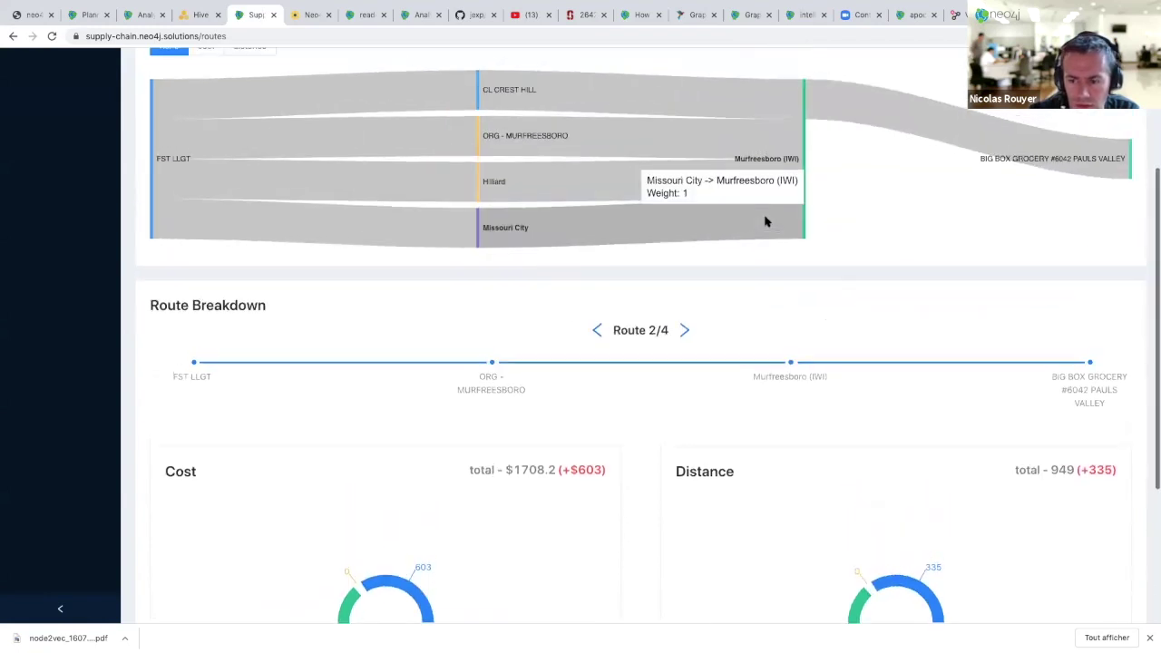
scroll(764, 222, "up", 1)
scroll(764, 221, "up", 1)
scroll(765, 221, "down", 1)
scroll(765, 221, "up", 2)
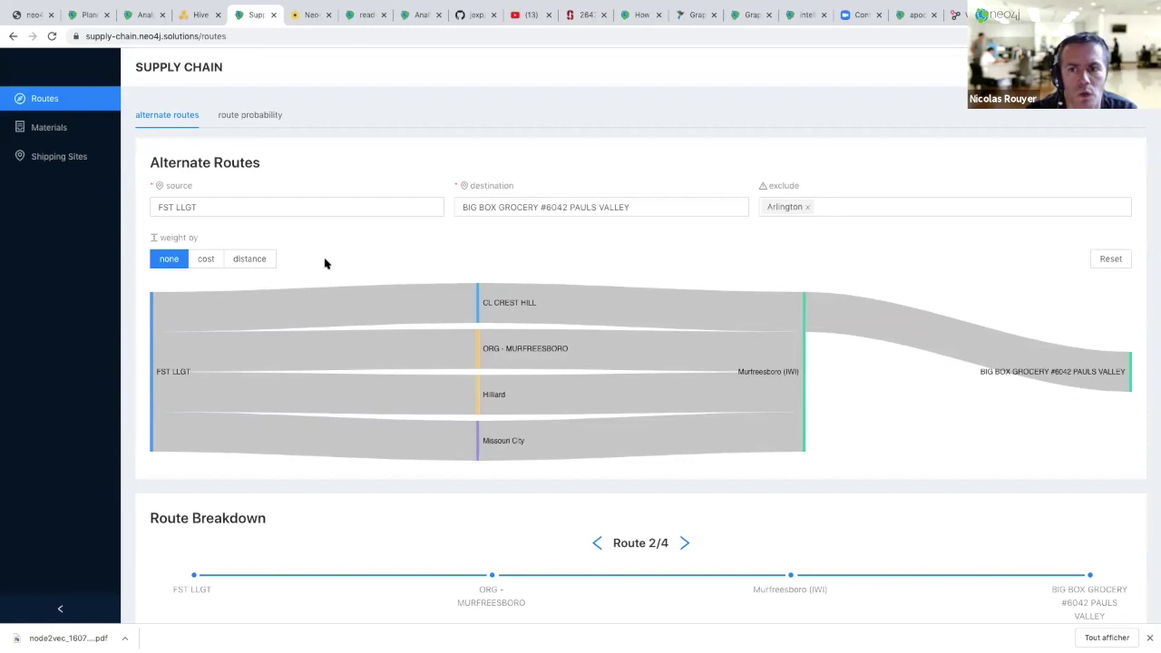
- Switch to Neo4j Bloom and reconnect to the active graph with the username readonly and the account password
left_click(307, 16)
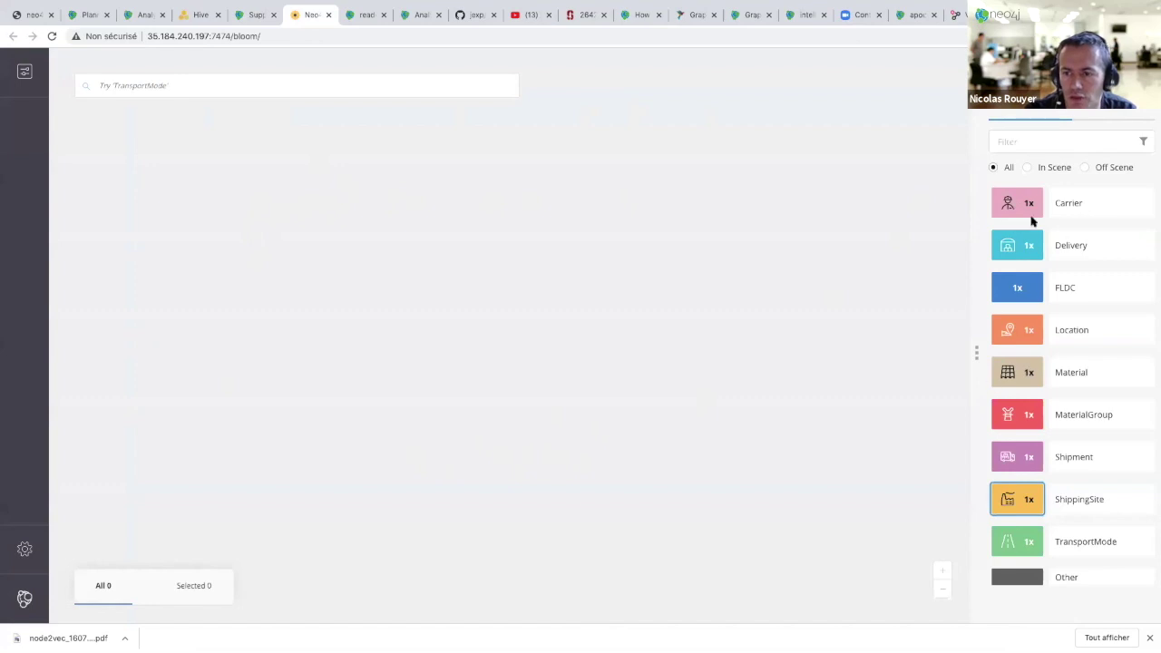
left_click_drag(980, 344, 456, 317)
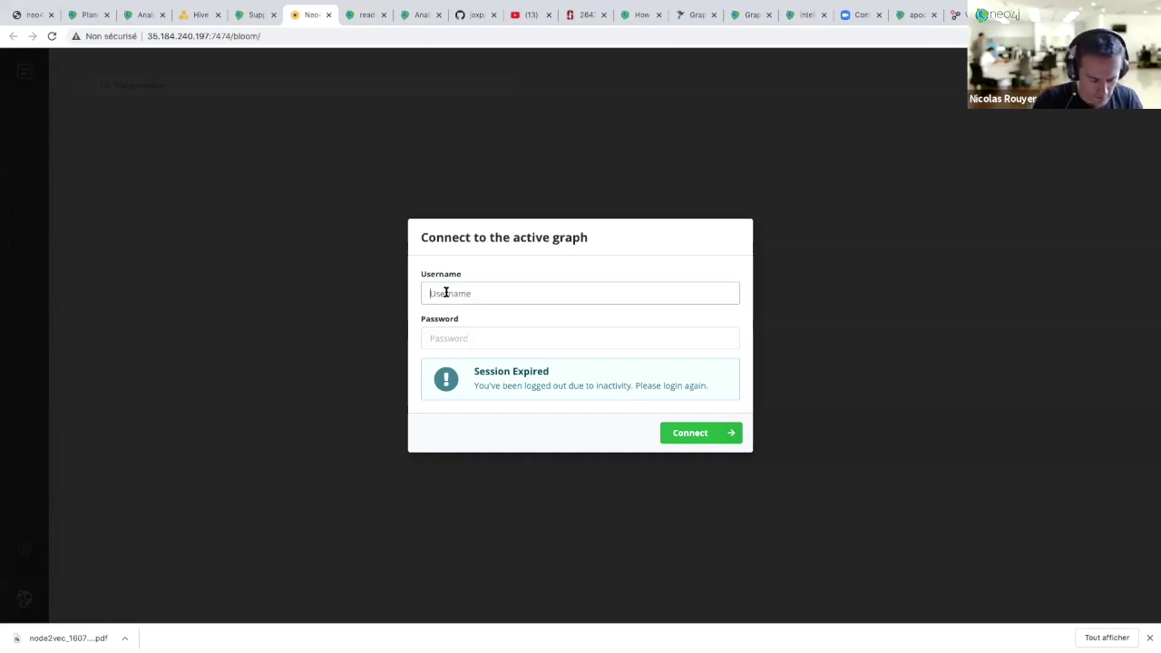
type("readonly")
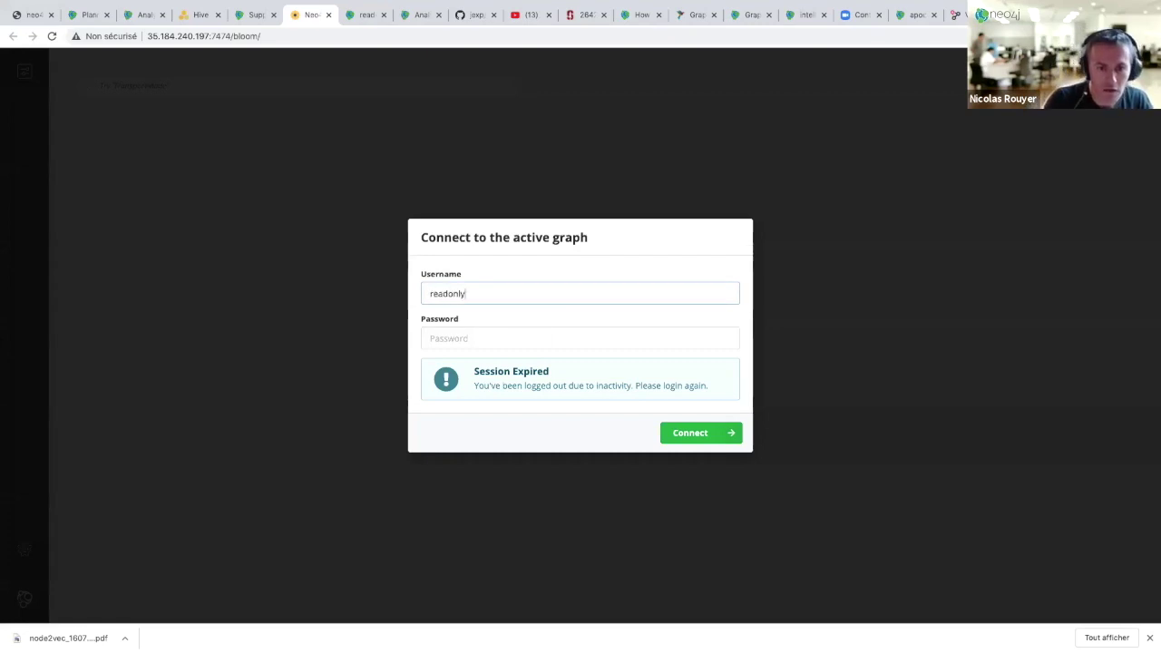
key("BackSpace")
key("BackSpace")
key("BackSpace")
key("BackSpace")
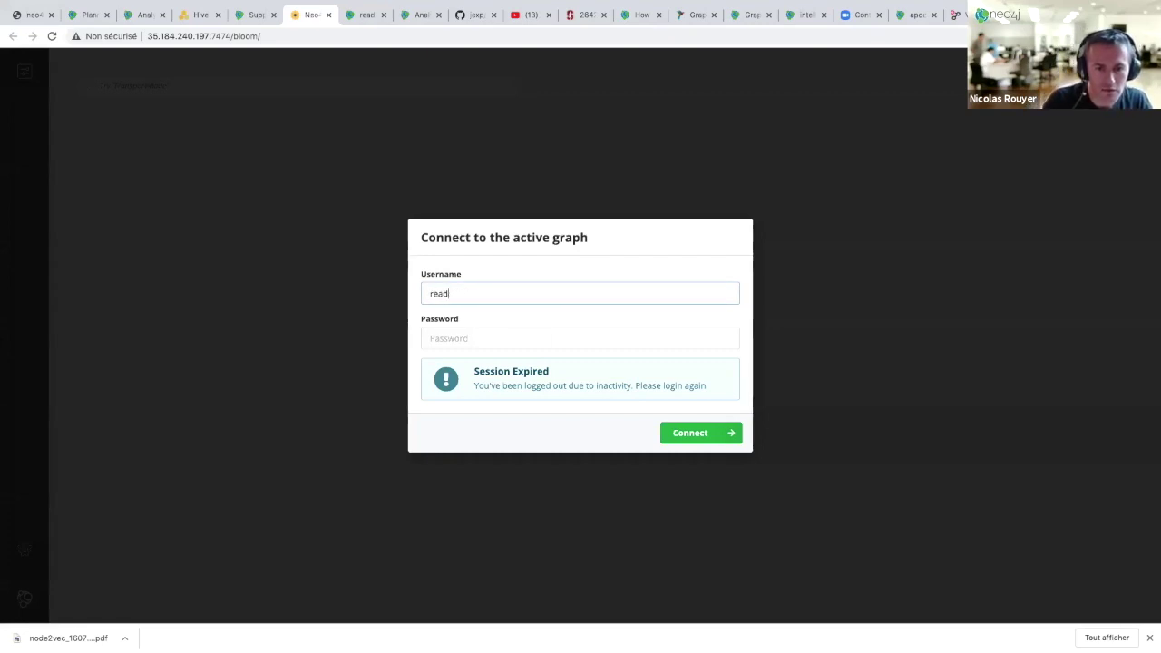
type("only")
key("Tab")
type("********")
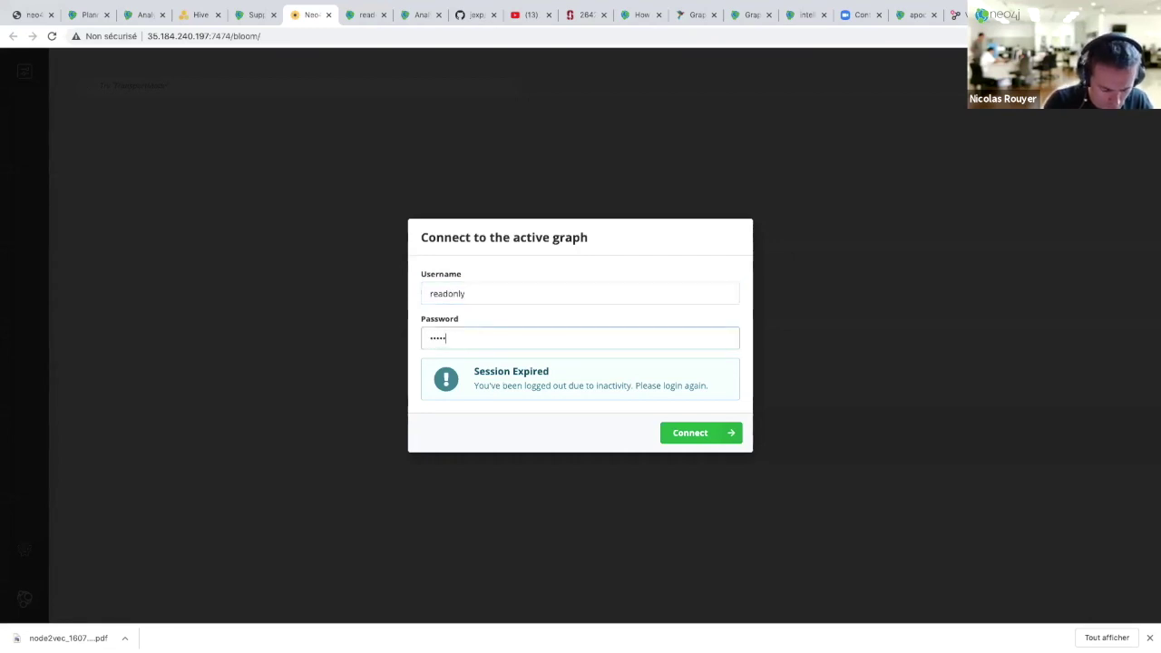
key("Return")
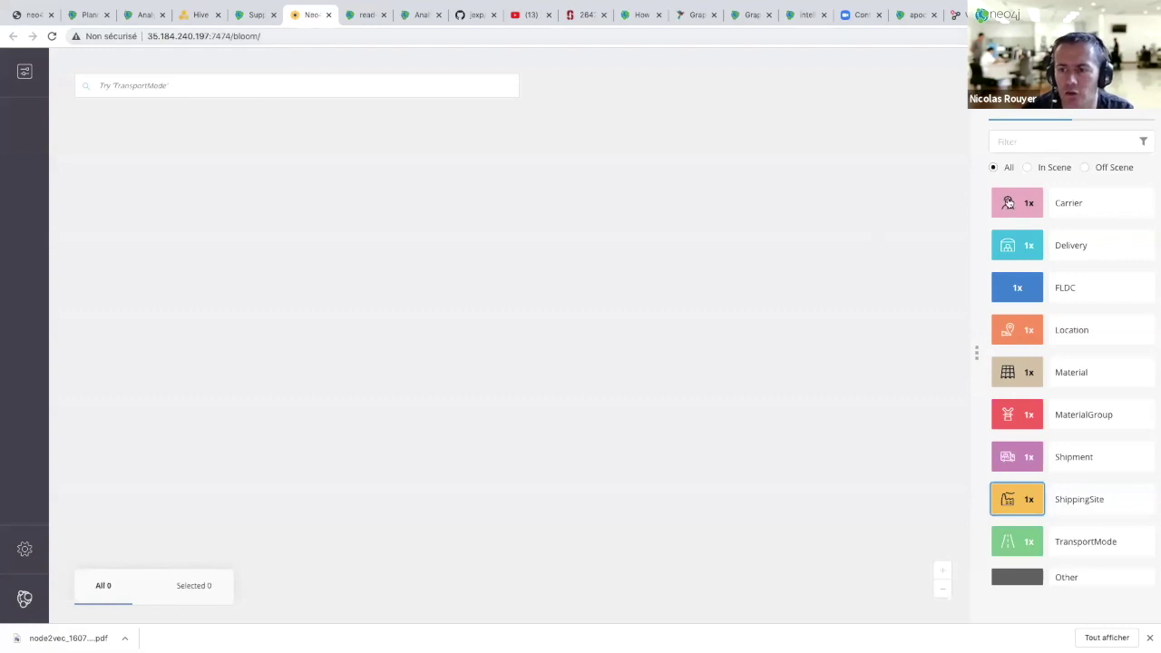
- Review the Carrier category's color and icon styling options, and look over the list of relationship types
left_click(1013, 205)
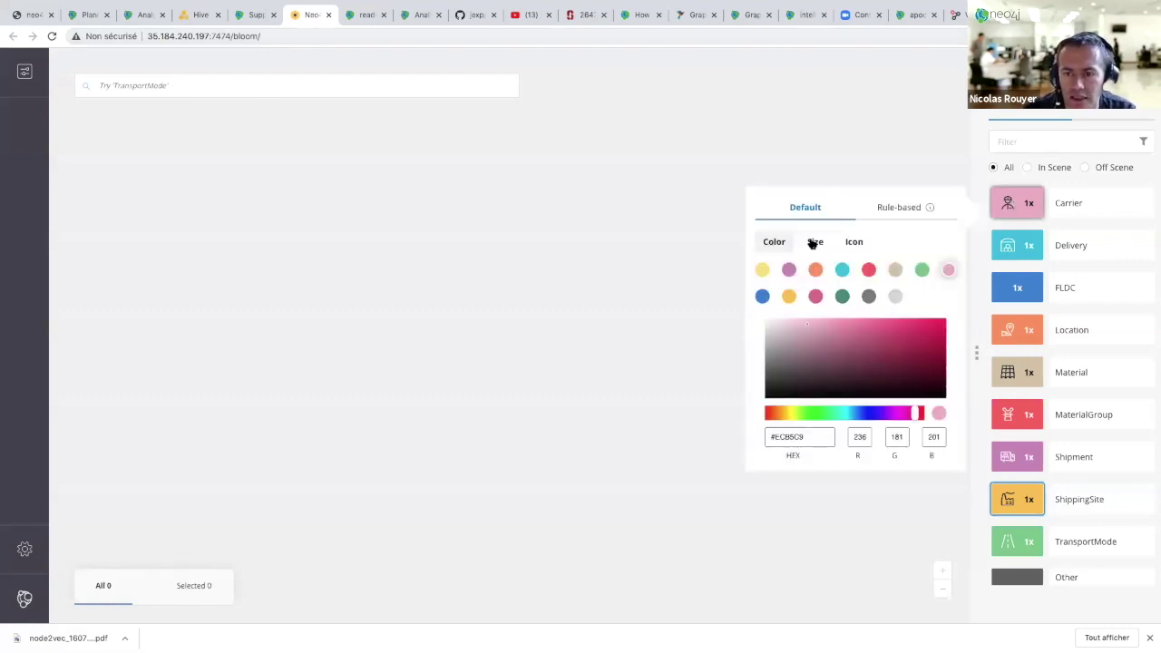
left_click(850, 244)
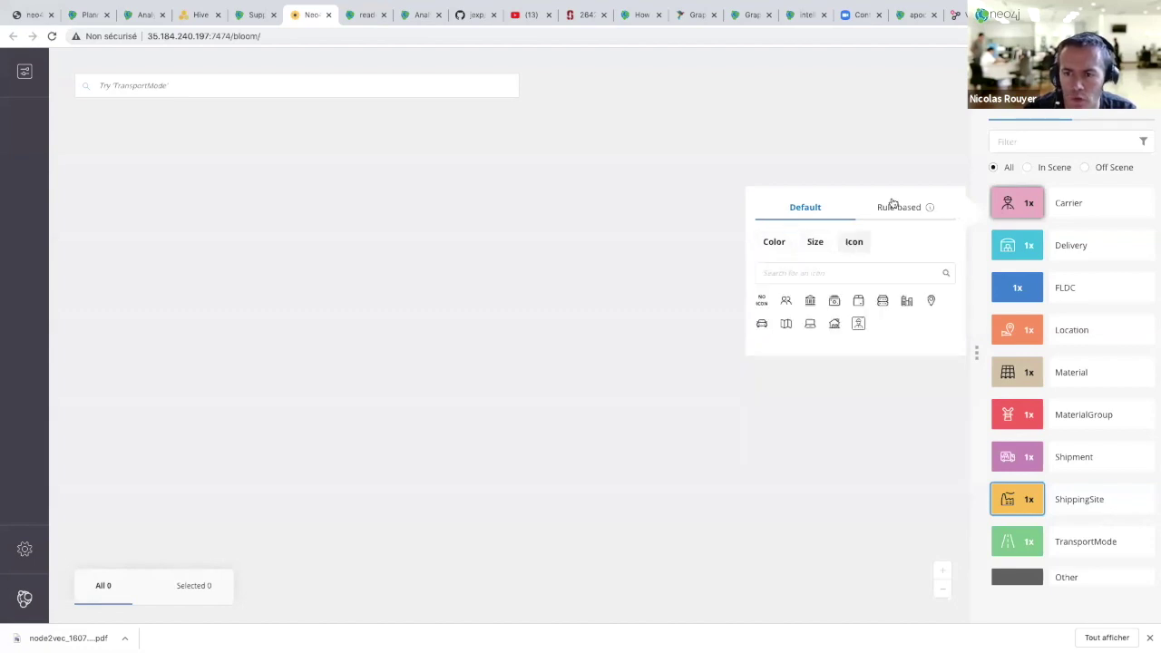
left_click(826, 149)
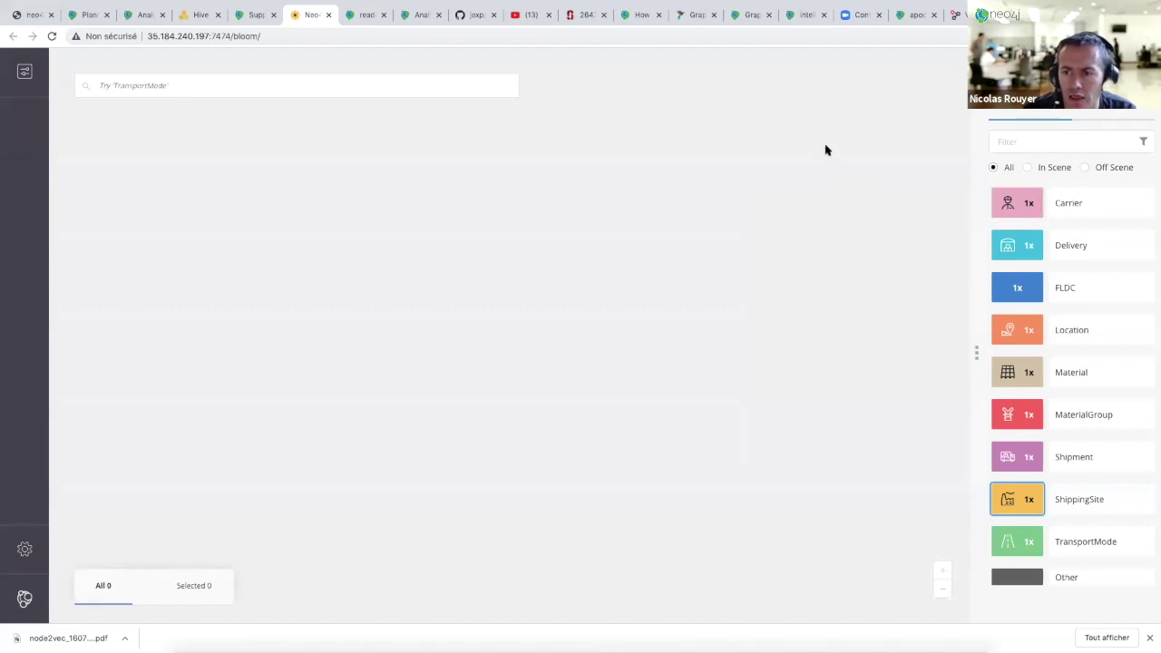
left_click(1114, 114)
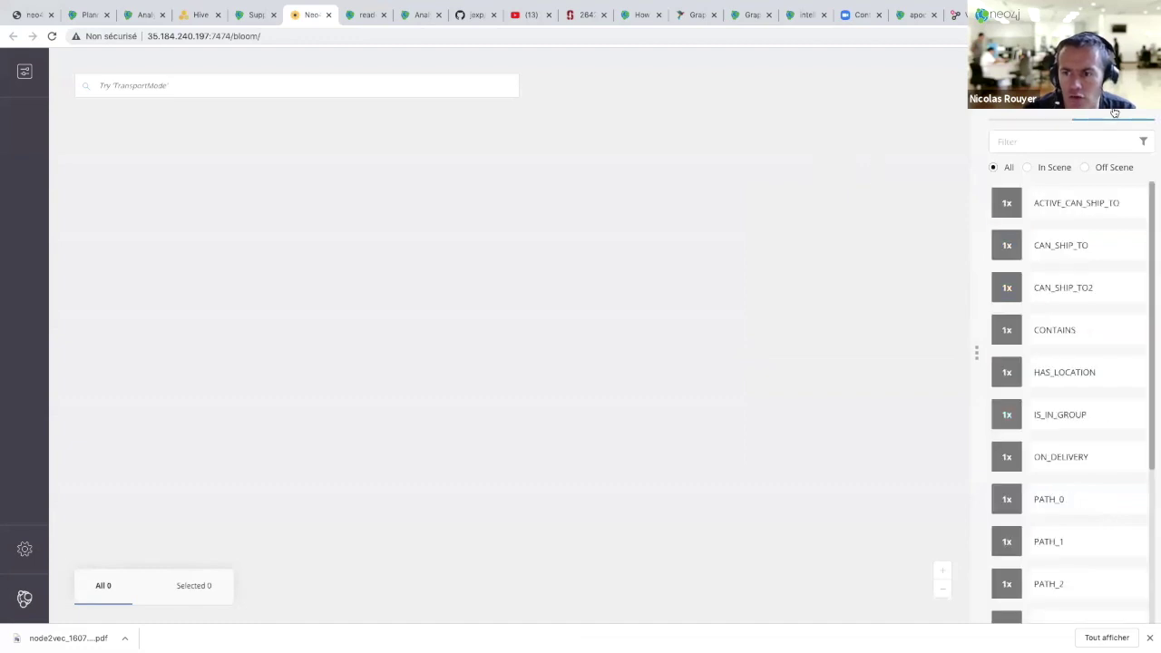
left_click(1029, 112)
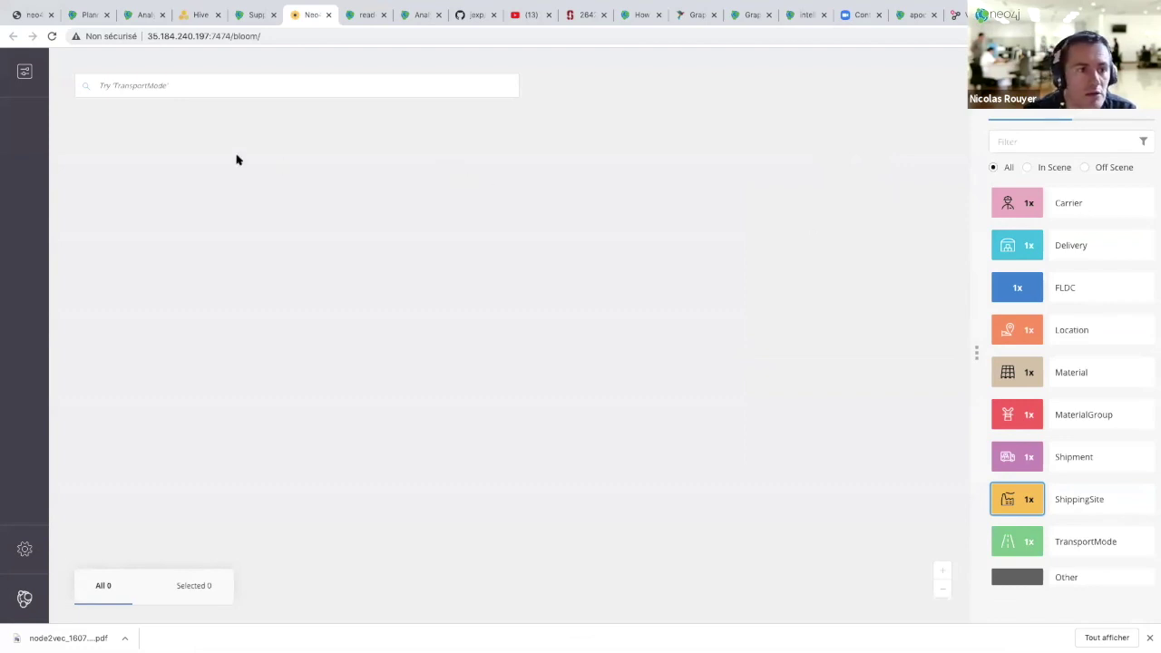
- Run the saved search phrase "Site to Site" to show the shipping paths in the scene
left_click(168, 84)
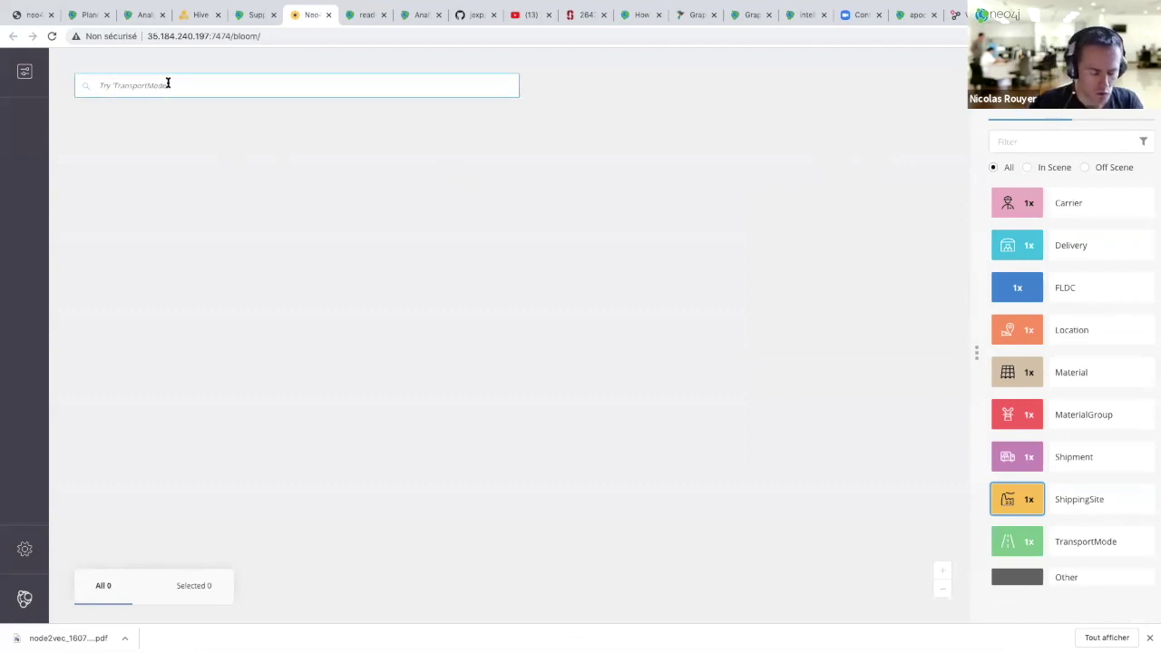
type("Site")
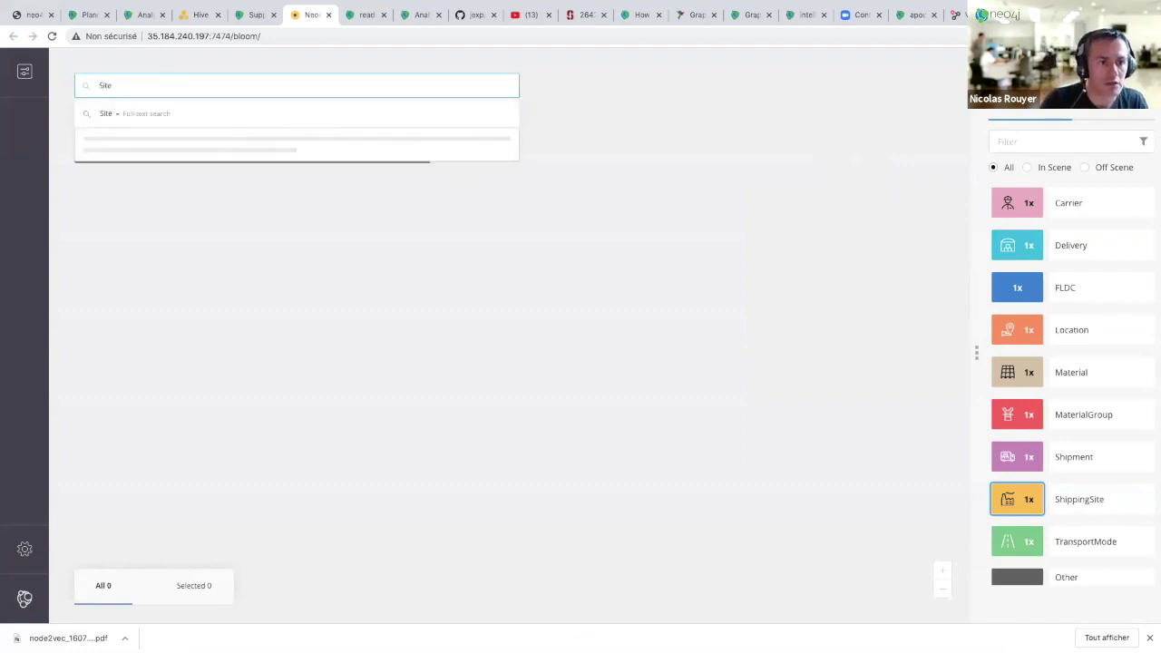
type(" to Site")
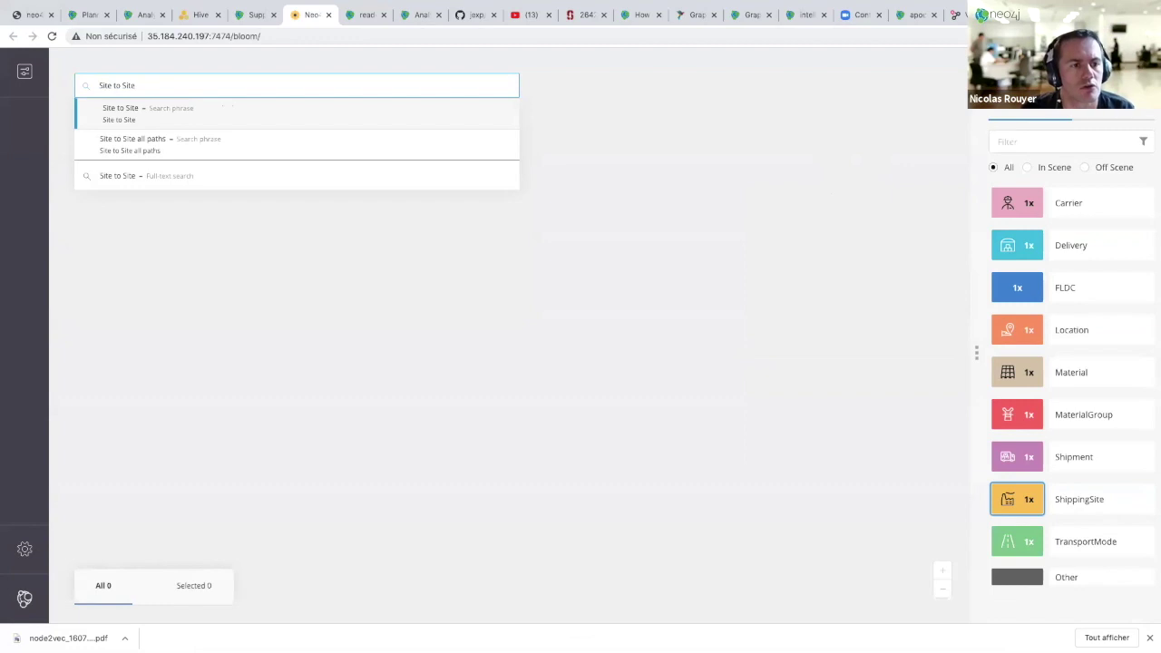
left_click(171, 118)
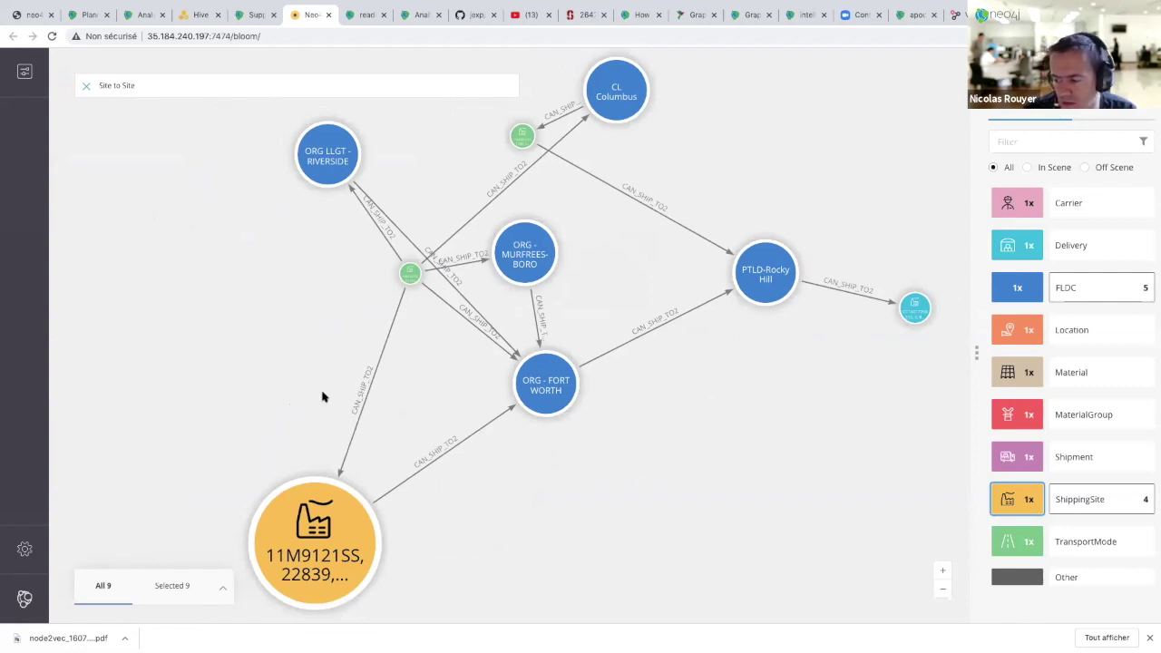
- Select the large yellow shipping site, and inspect the properties of the turquoise customer site at the end of the path
left_click(317, 542)
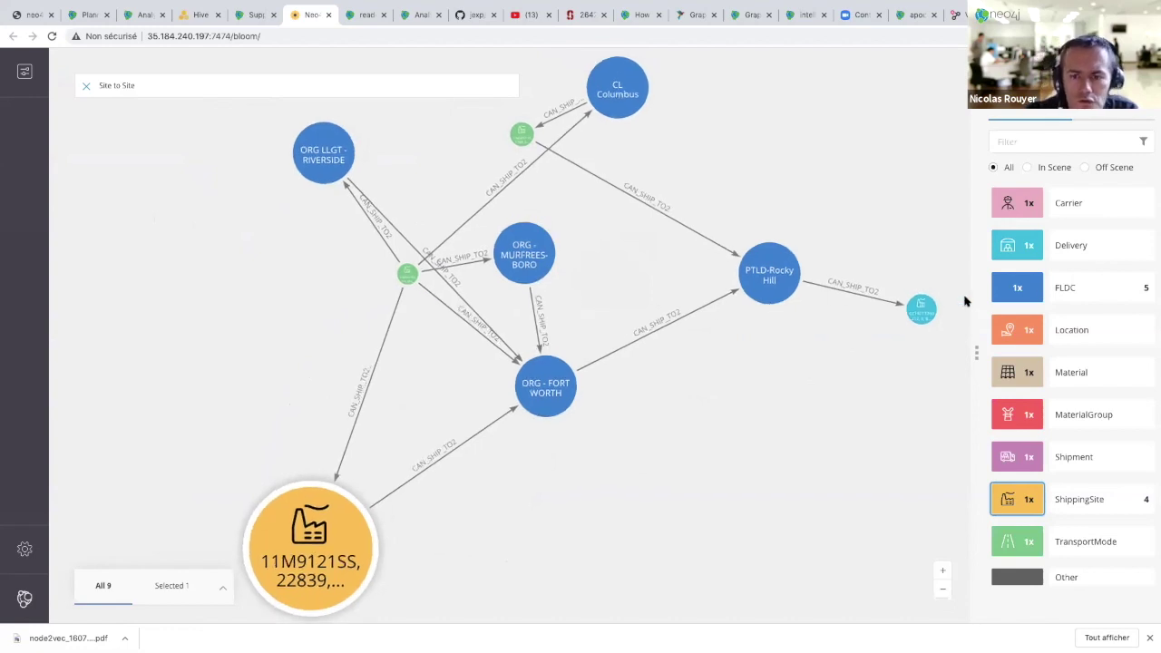
left_click(925, 313)
double_click(926, 313)
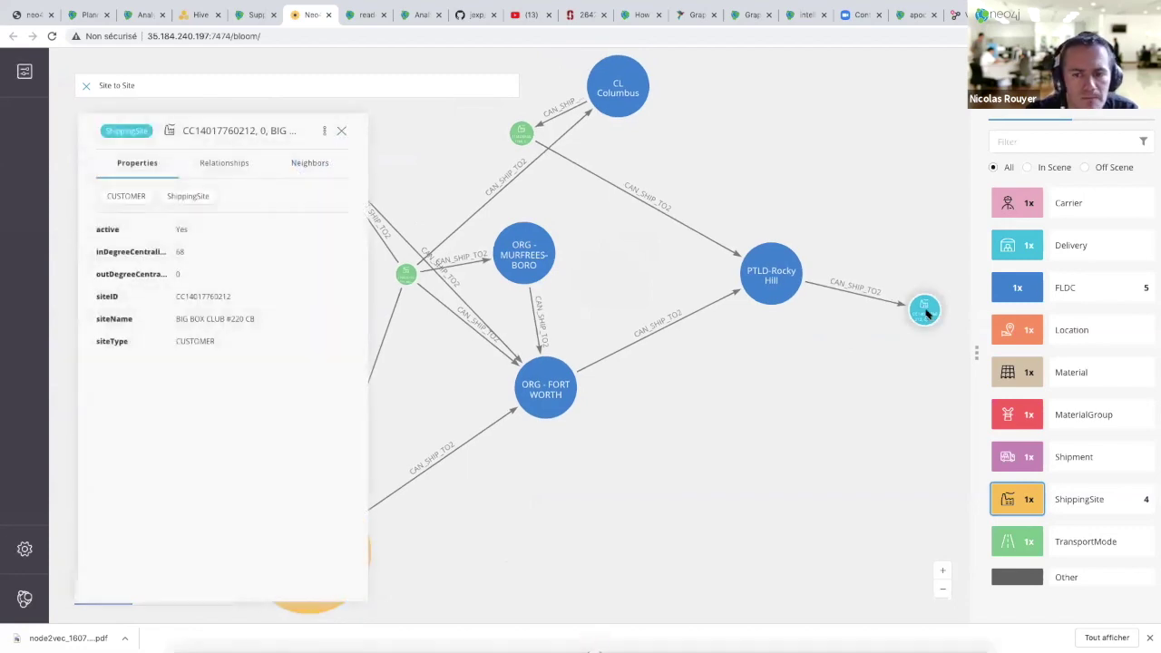
left_click(341, 130)
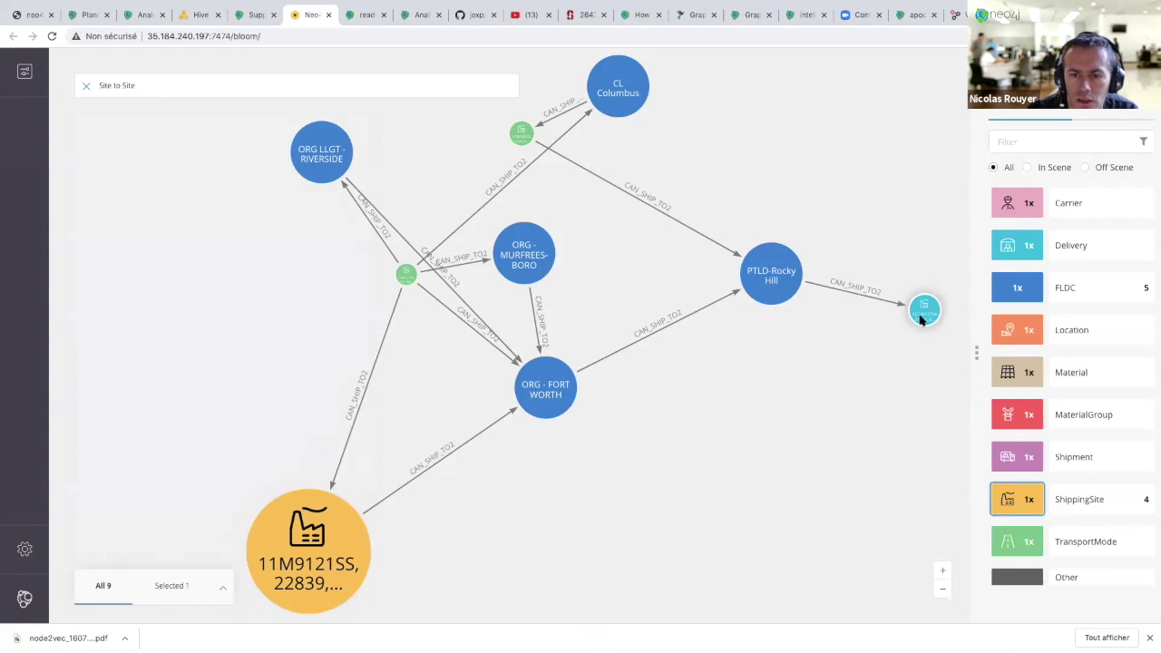
left_click_drag(228, 303, 260, 295)
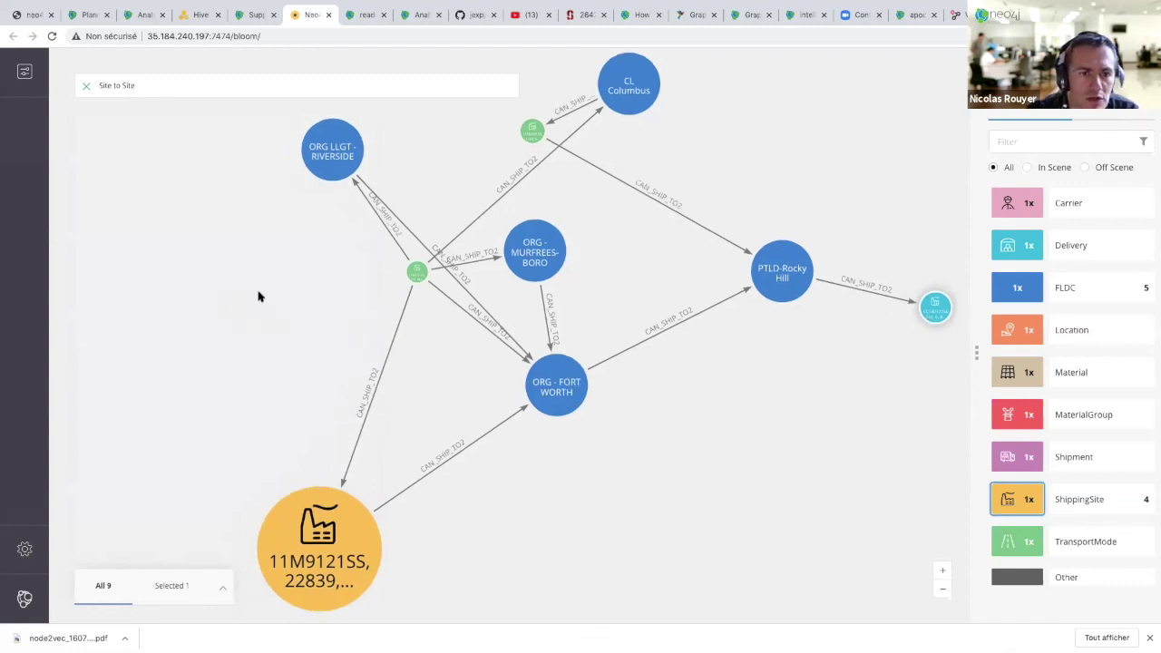
- Open the Site to Site search phrase definition in the SC4_25 Perspective and highlight its whole Cypher query for review
left_click(143, 84)
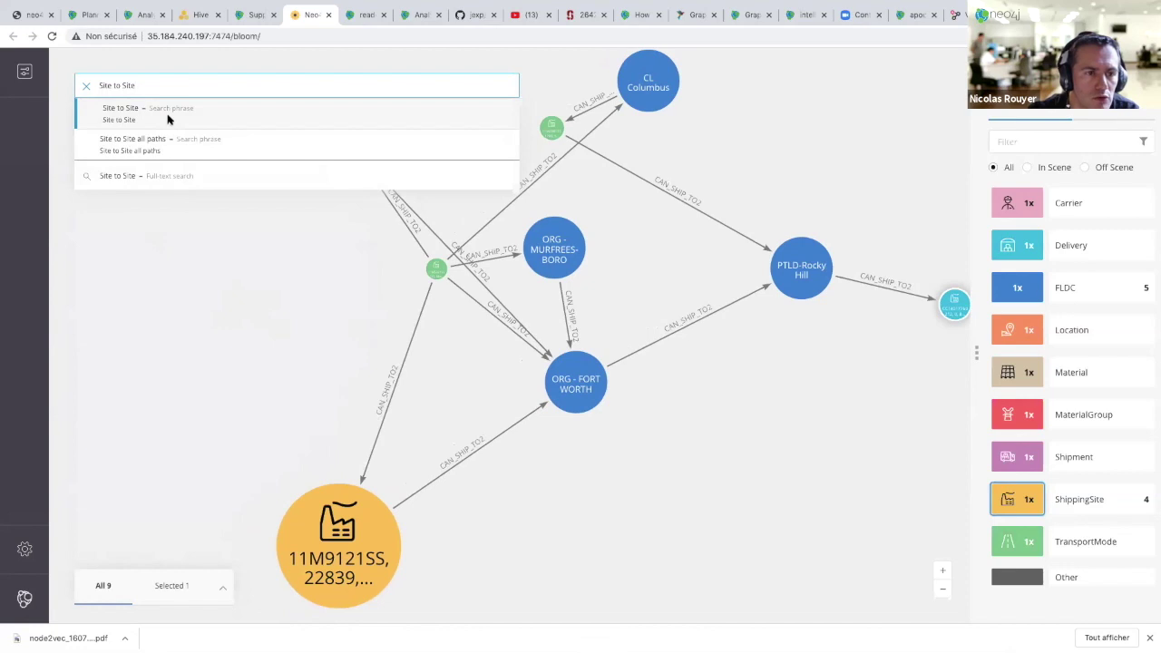
left_click(24, 70)
left_click(227, 105)
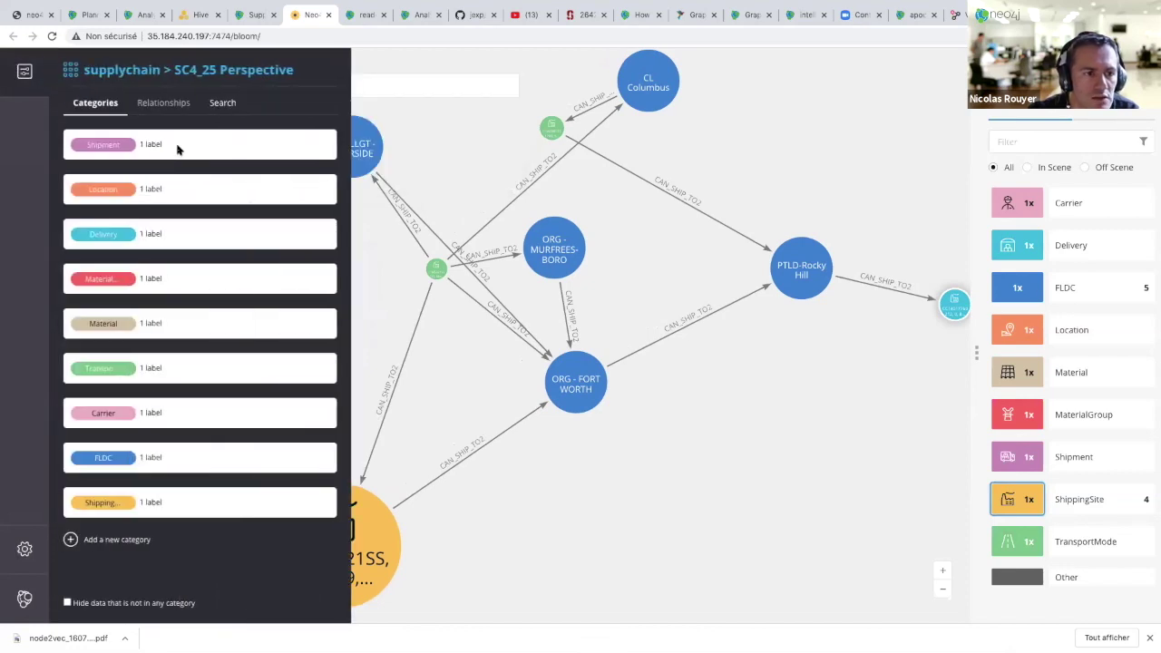
left_click(156, 149)
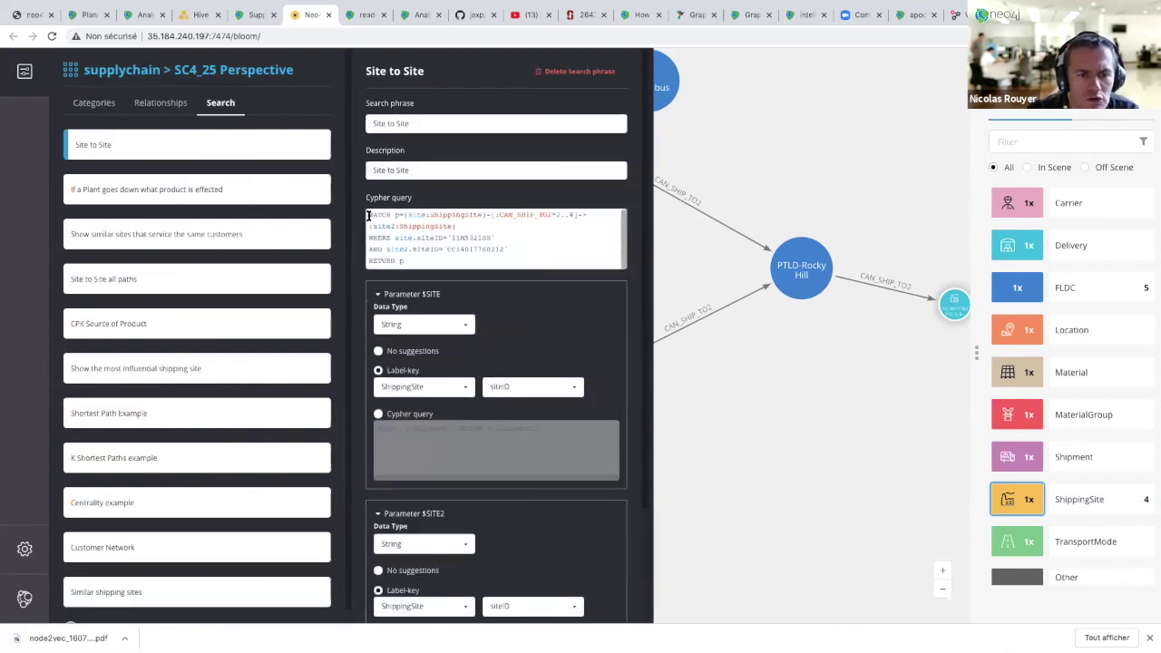
left_click_drag(368, 215, 430, 259)
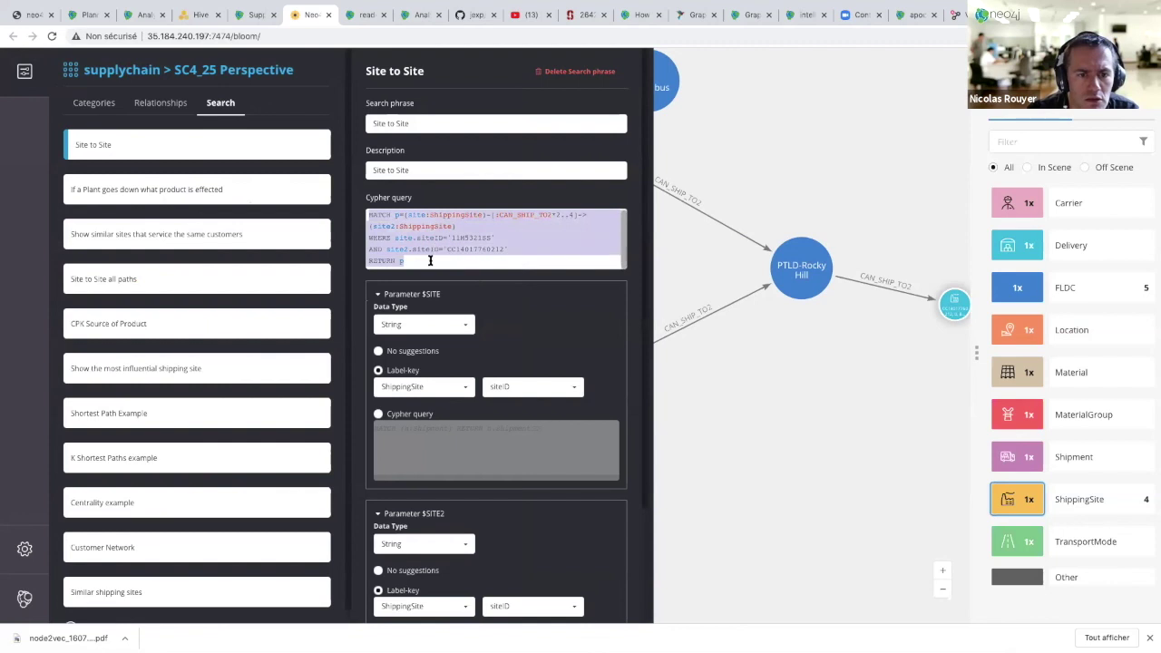